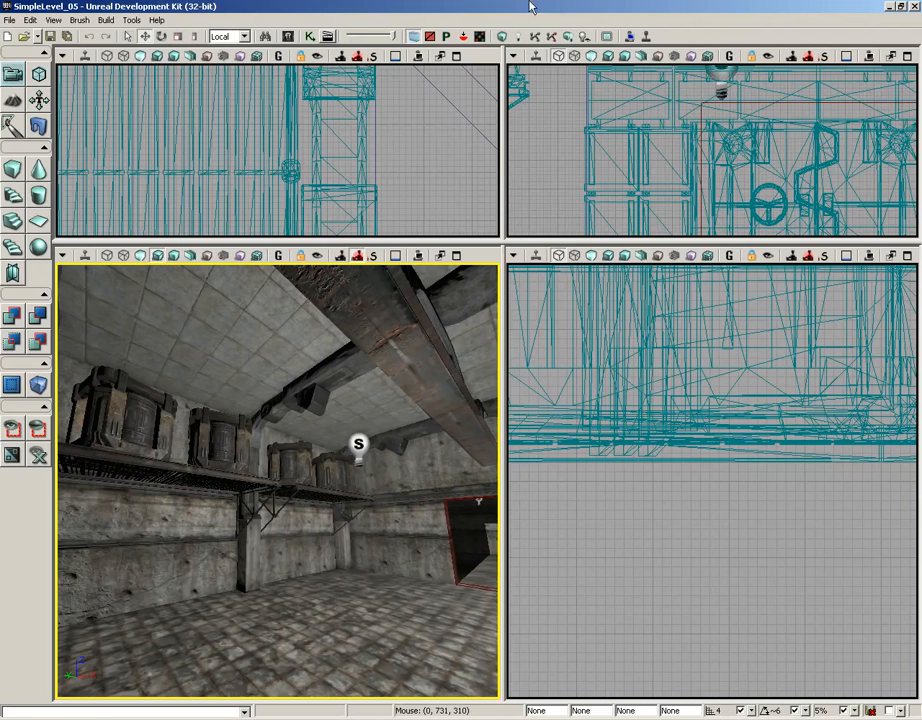
Look around the room and select individual wall panels, door meshes and a shelf crate to examine them
{"action": "right_click_drag", "start_coordinate": [262, 435], "coordinate": [22, 407]}
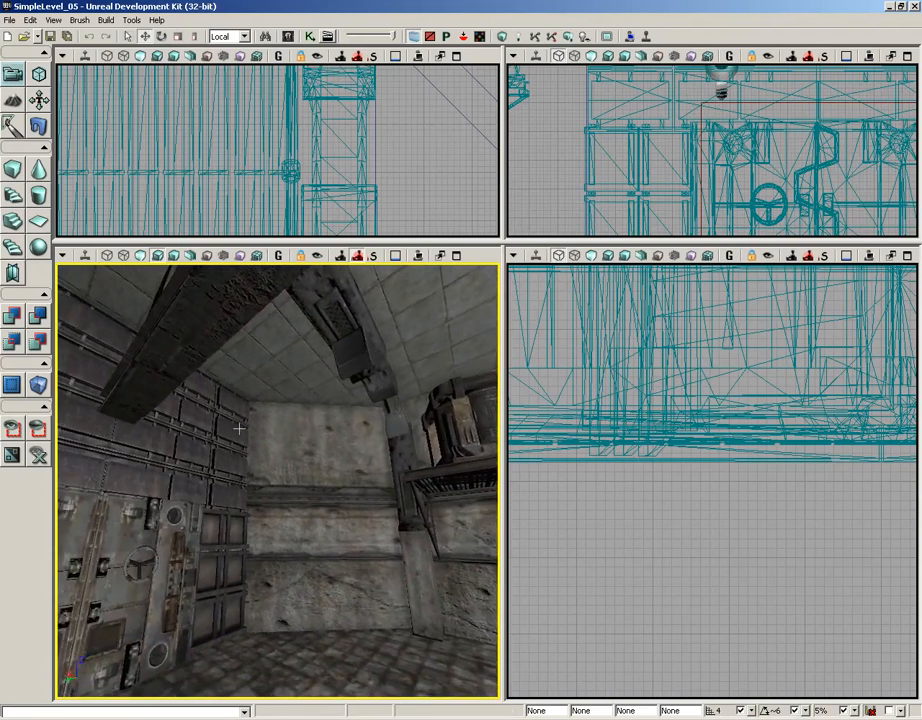
{"action": "right_click_drag", "start_coordinate": [262, 442], "coordinate": [202, 425]}
{"action": "left_click", "coordinate": [156, 358]}
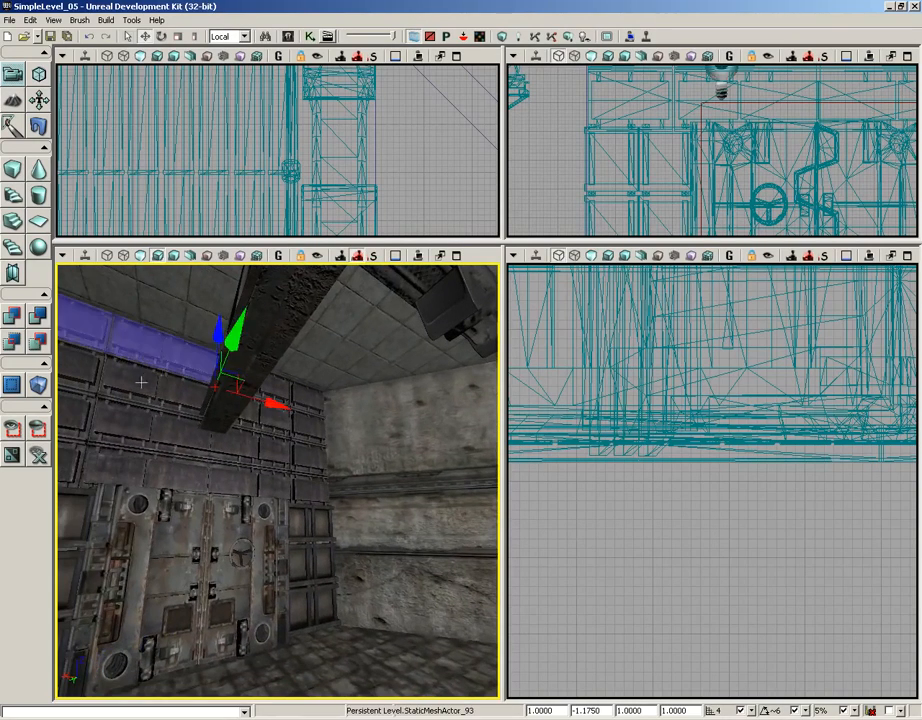
{"action": "left_click", "coordinate": [140, 387]}
{"action": "left_click", "coordinate": [140, 432]}
{"action": "left_click", "coordinate": [175, 531]}
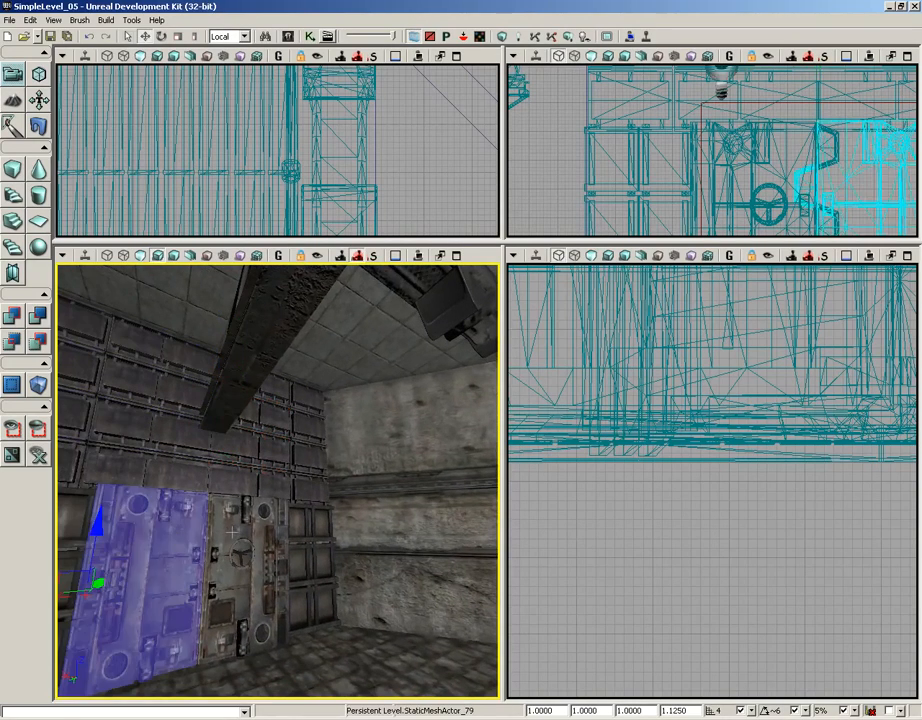
{"action": "left_click", "coordinate": [225, 532]}
{"action": "left_click", "coordinate": [230, 390]}
{"action": "right_click_drag", "start_coordinate": [230, 390], "coordinate": [499, 435]}
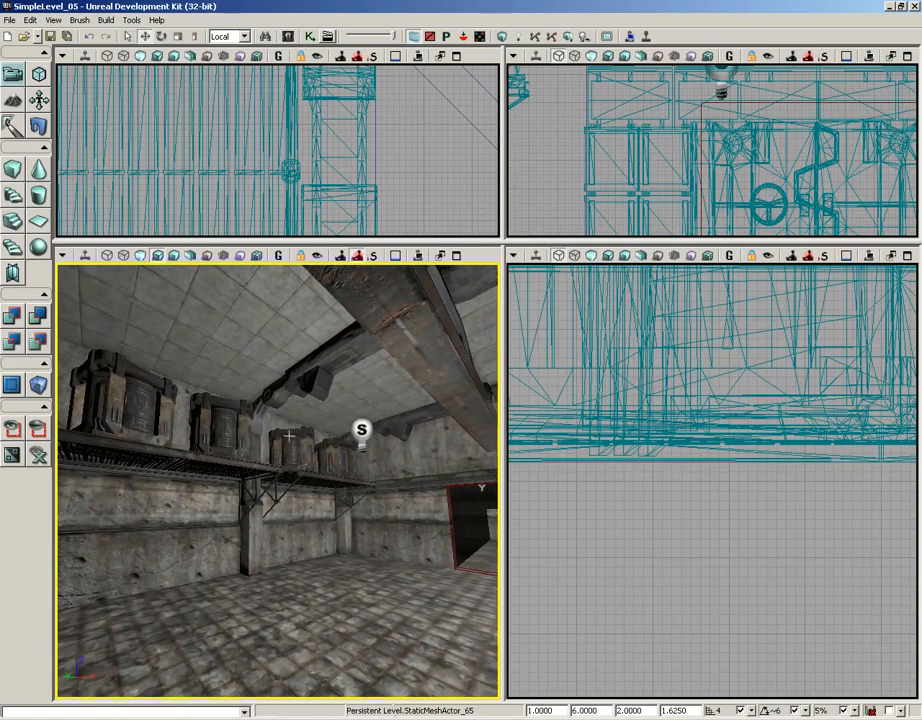
{"action": "left_click", "coordinate": [327, 460]}
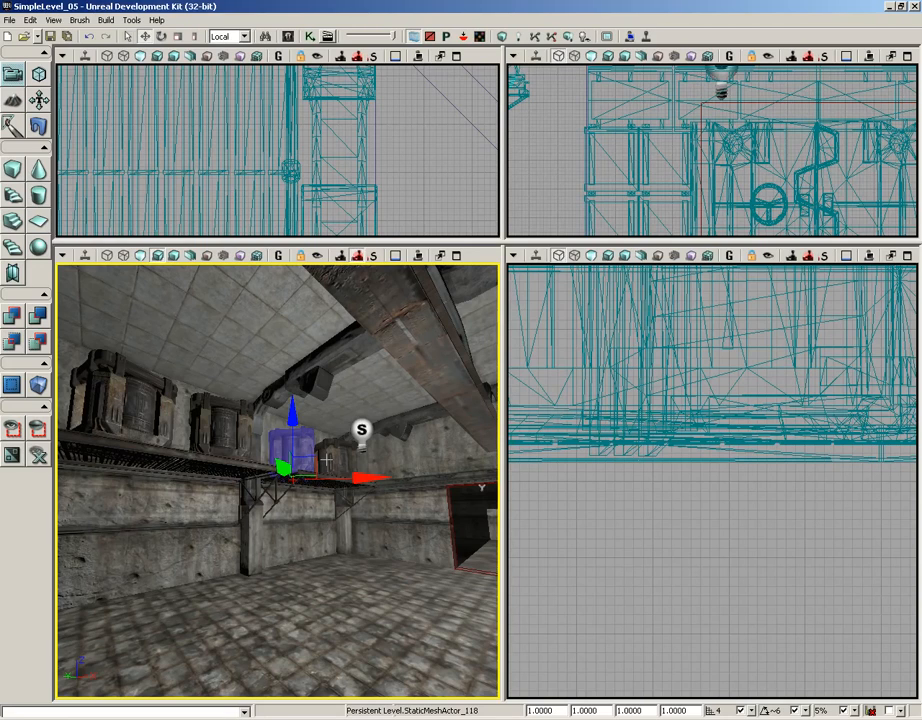
{"action": "left_click", "coordinate": [52, 20]}
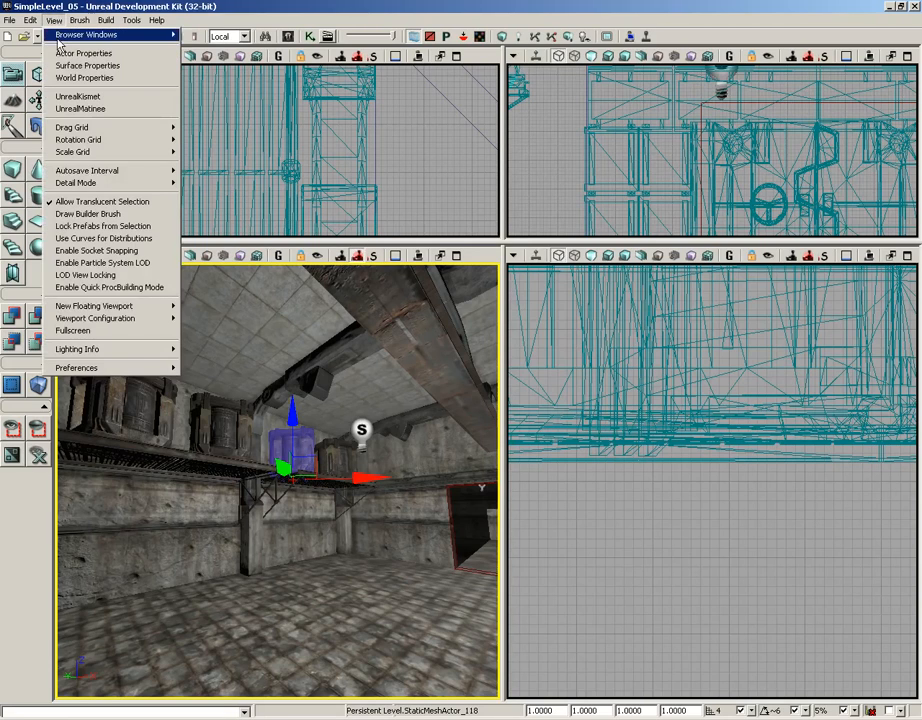
{"action": "mouse_move", "coordinate": [58, 42]}
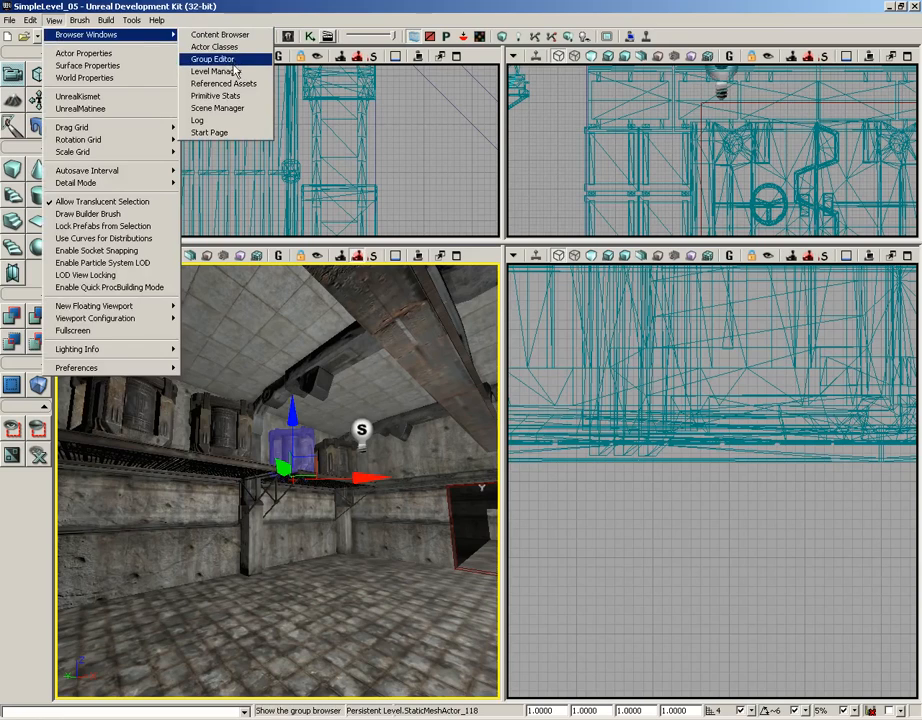
{"action": "left_click", "coordinate": [205, 60]}
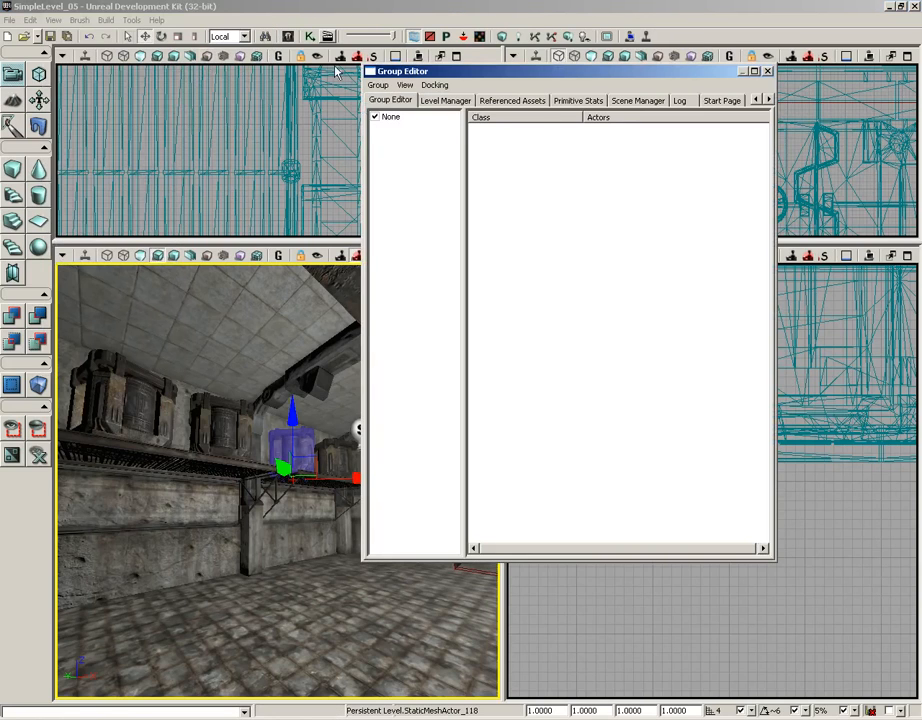
{"action": "left_click", "coordinate": [766, 70]}
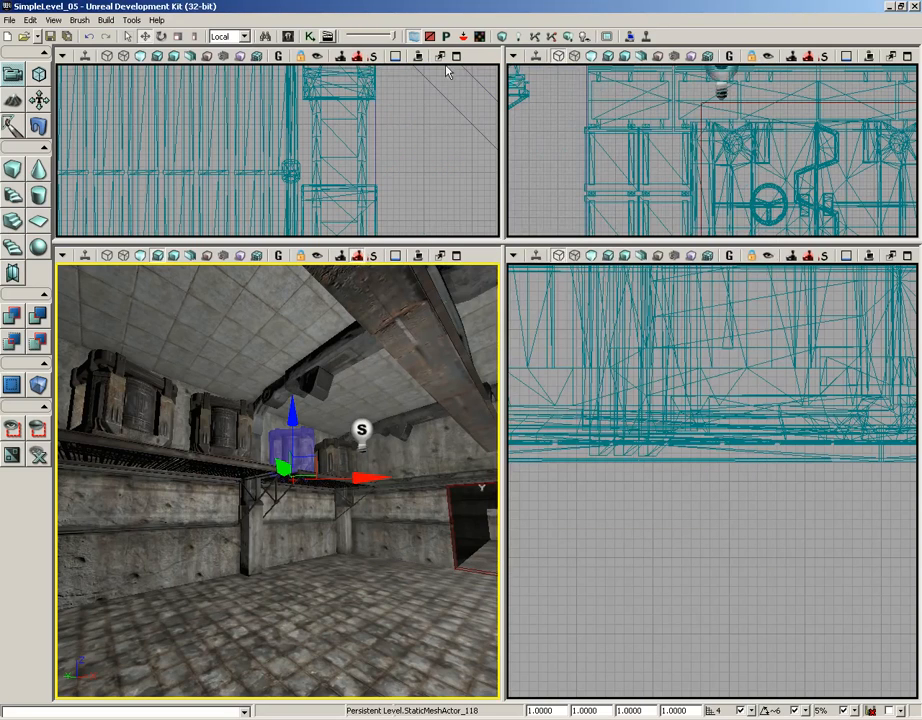
Open the Group Editor and move its window to uncover more of the perspective viewport
{"action": "left_click", "coordinate": [289, 37]}
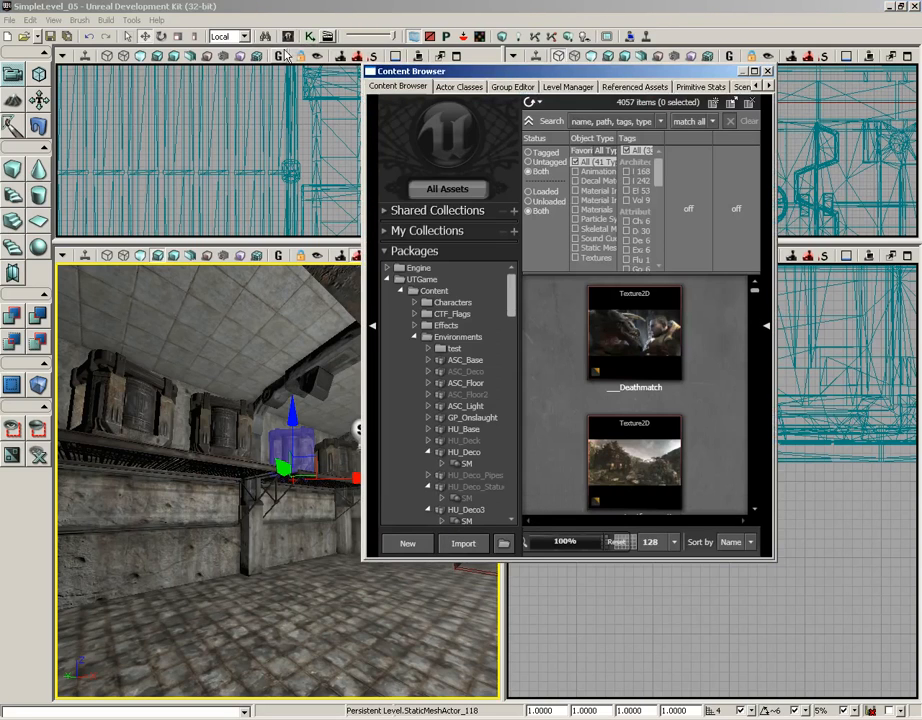
{"action": "left_click", "coordinate": [502, 87]}
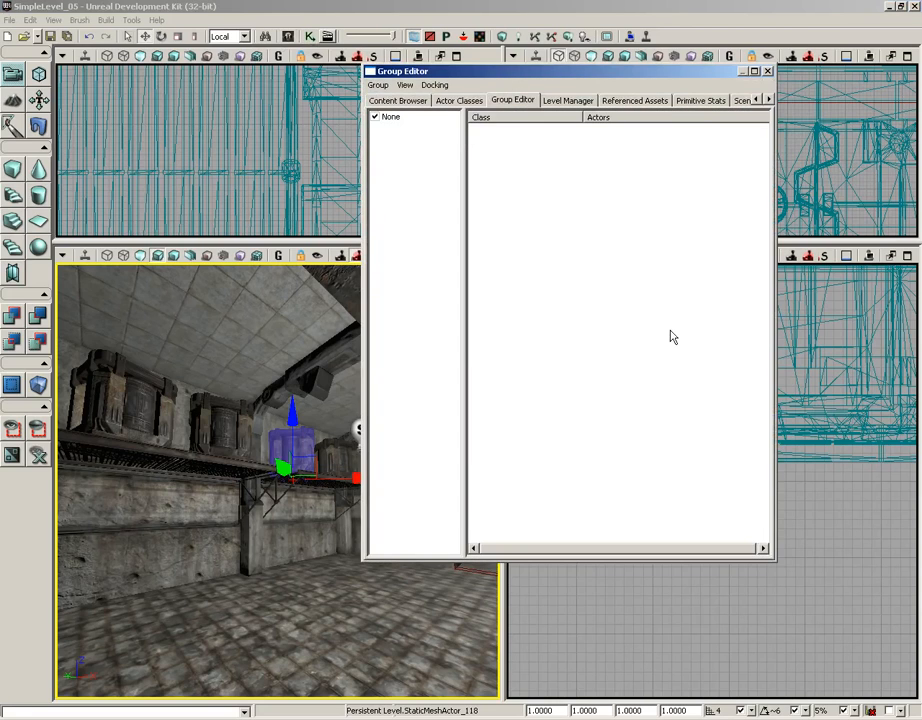
{"action": "left_click_drag", "start_coordinate": [502, 76], "coordinate": [590, 80]}
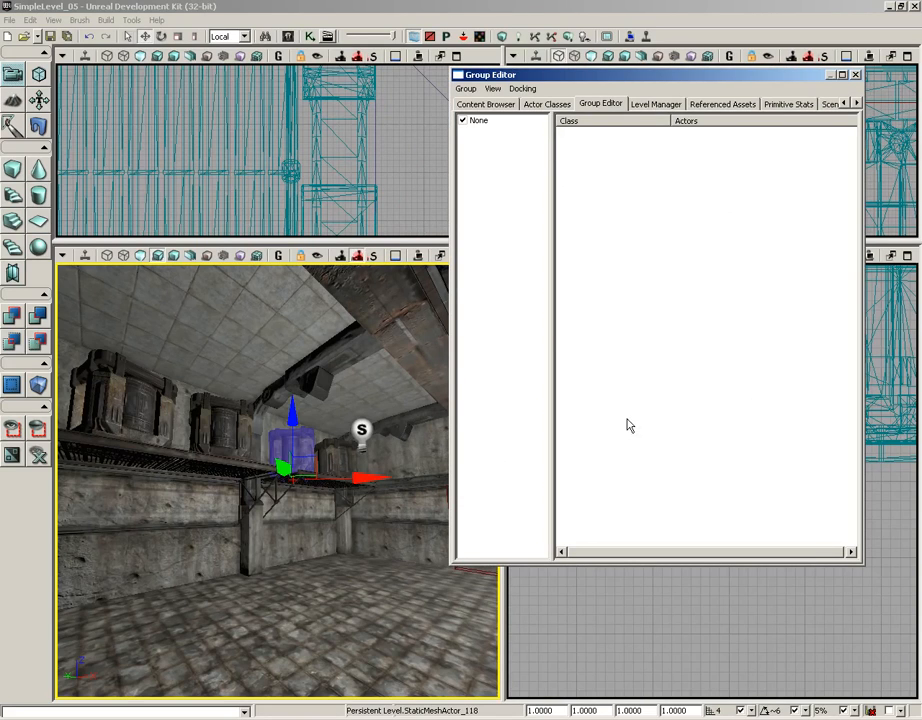
List the actors that belong to the None group and review the available group commands
{"action": "left_click", "coordinate": [482, 122]}
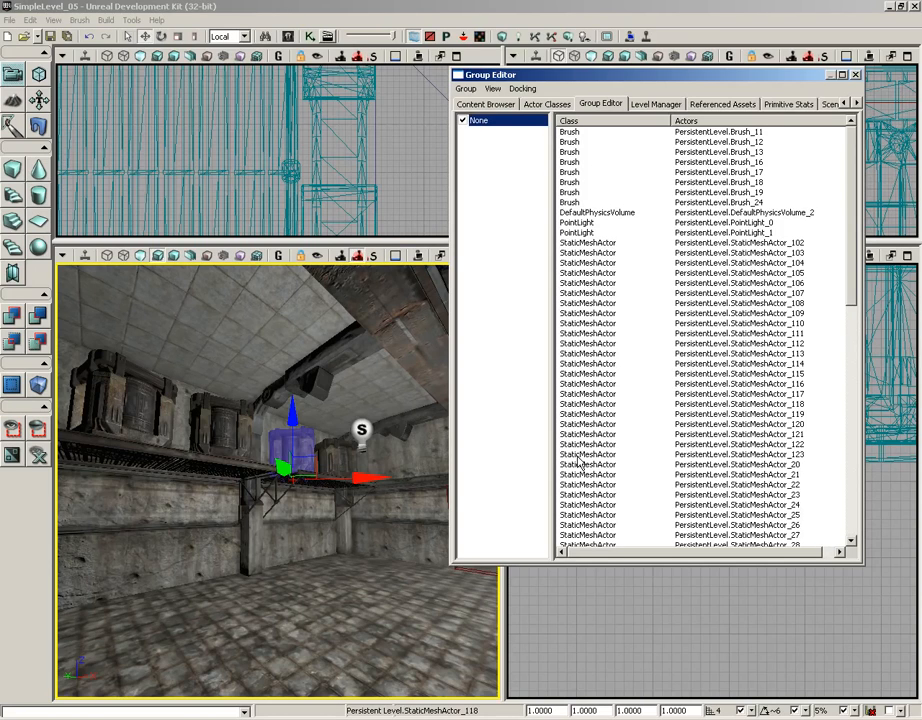
{"action": "left_click", "coordinate": [467, 90]}
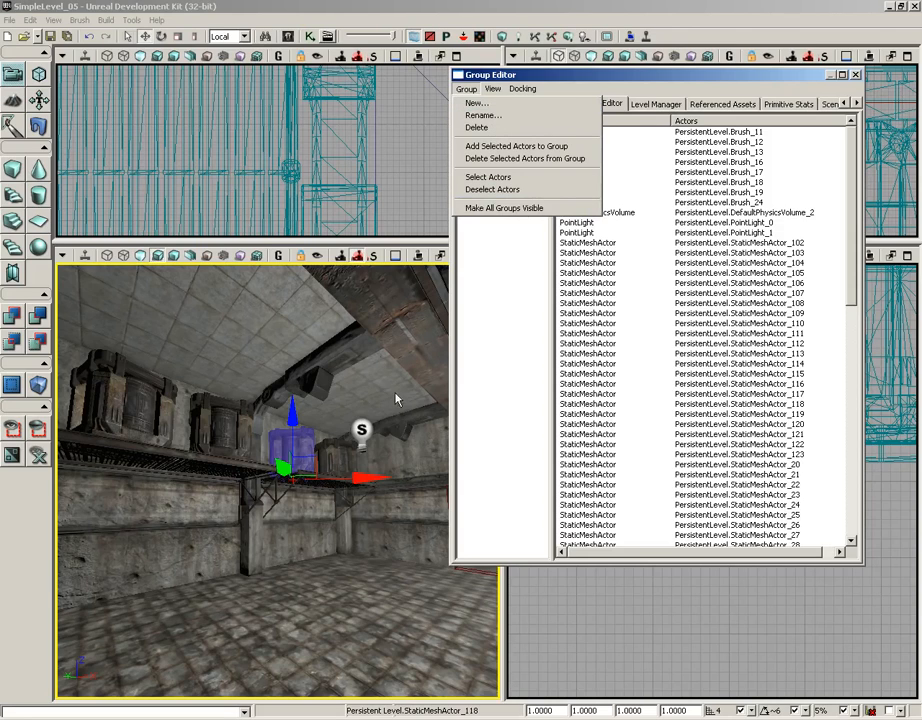
{"action": "mouse_move", "coordinate": [388, 385]}
{"action": "left_mouse_down"}
{"action": "mouse_move", "coordinate": [290, 390]}
{"action": "mouse_move", "coordinate": [388, 385]}
{"action": "left_mouse_up"}
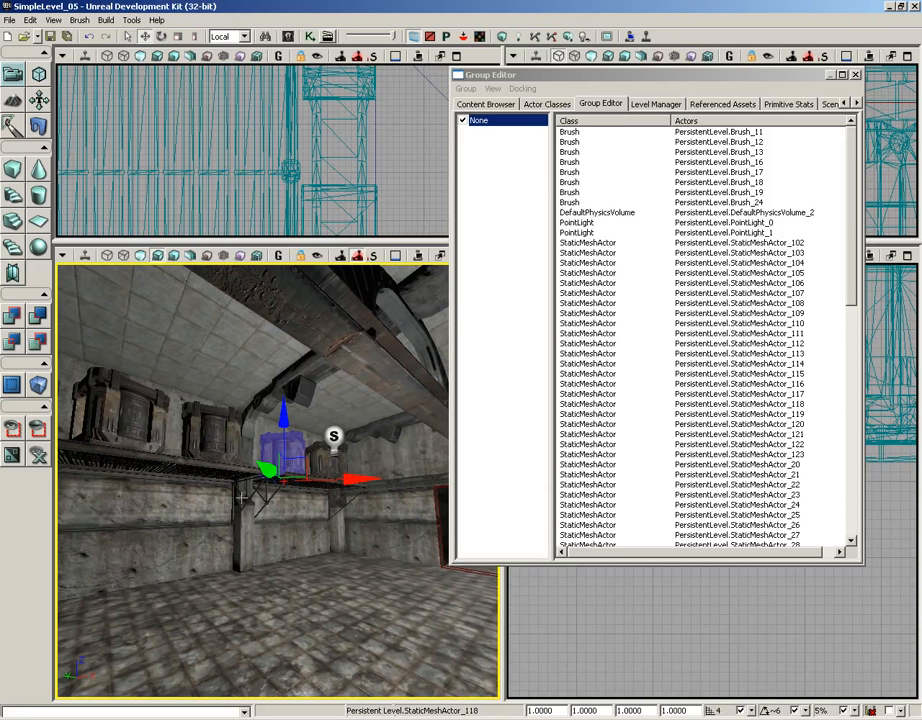
Select the column pieces of the support near the room's corner together with the adjoining ceiling piece
{"action": "right_click_drag", "start_coordinate": [241, 496], "coordinate": [220, 494]}
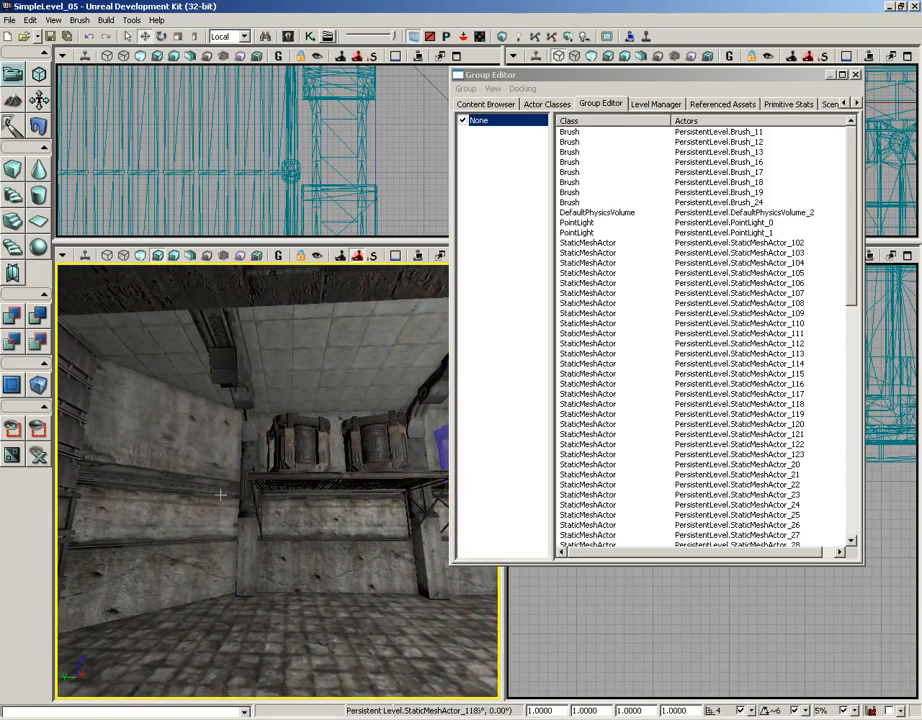
{"action": "left_click", "coordinate": [257, 554]}
{"action": "left_click", "coordinate": [243, 560]}
{"action": "left_click", "coordinate": [251, 420], "text": "ctrl"}
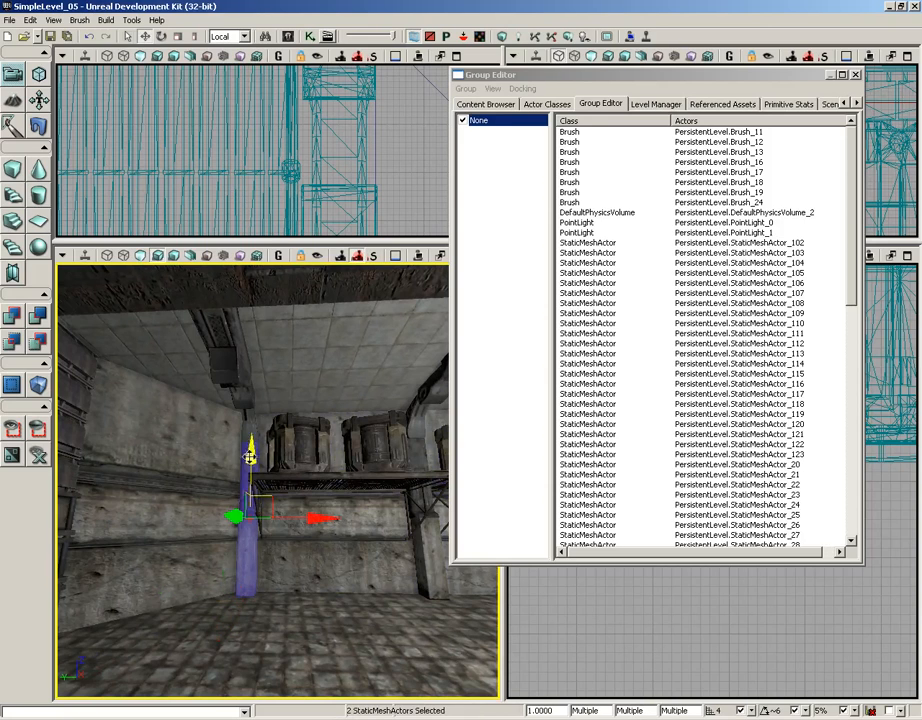
{"action": "left_click", "coordinate": [251, 408], "text": "ctrl"}
{"action": "left_click", "coordinate": [234, 372], "text": "ctrl"}
Undo the accidental move of the selected support pieces and switch to Selection Mode
{"action": "right_click_drag", "start_coordinate": [298, 434], "coordinate": [365, 437]}
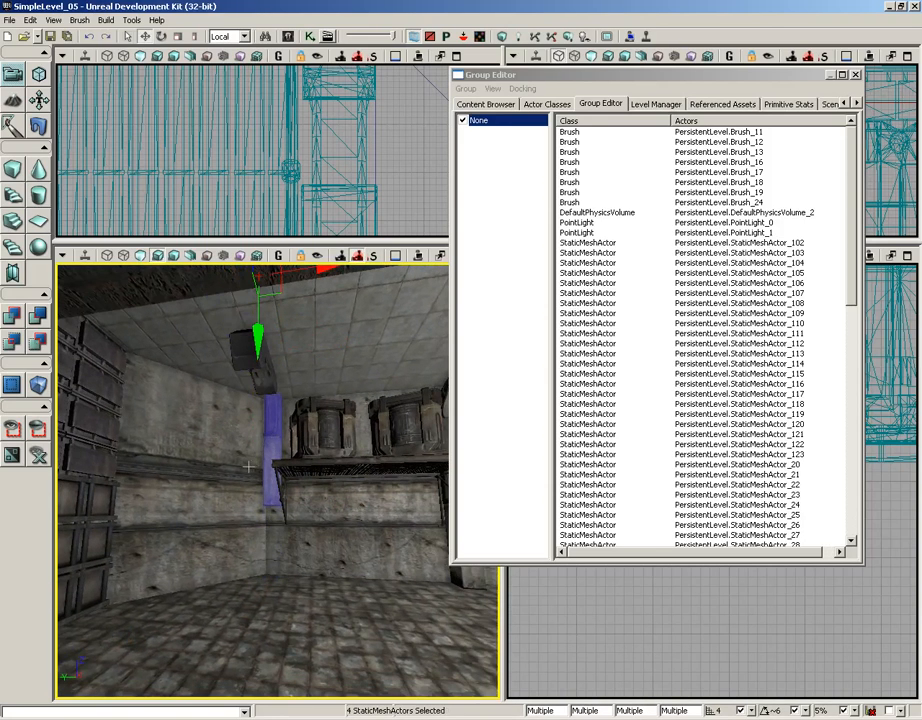
{"action": "key", "text": "ctrl+z"}
{"action": "right_click_drag", "start_coordinate": [186, 478], "coordinate": [151, 513]}
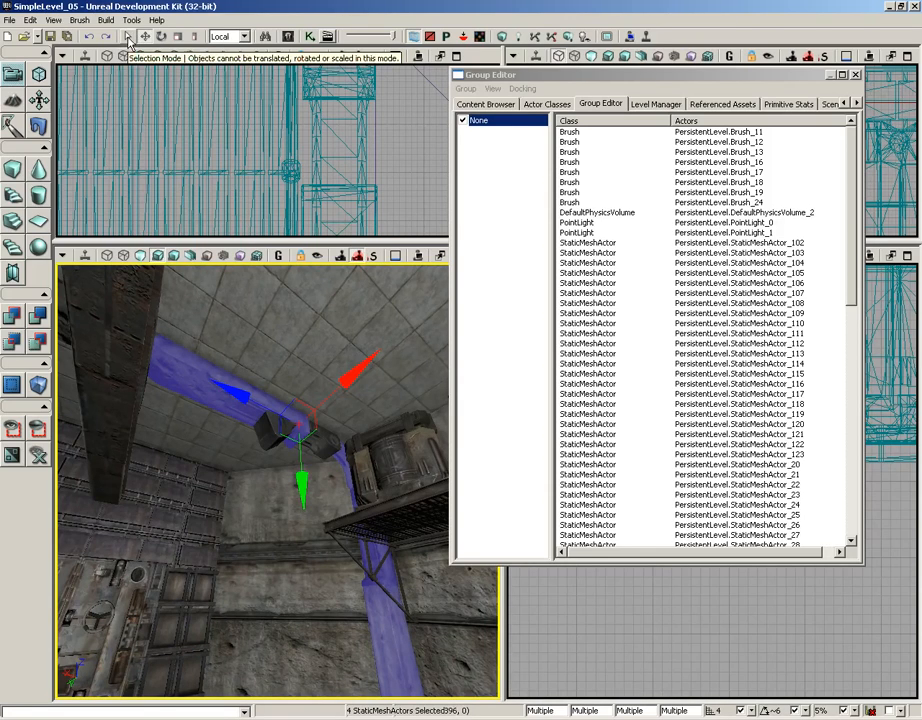
{"action": "left_click", "coordinate": [128, 38]}
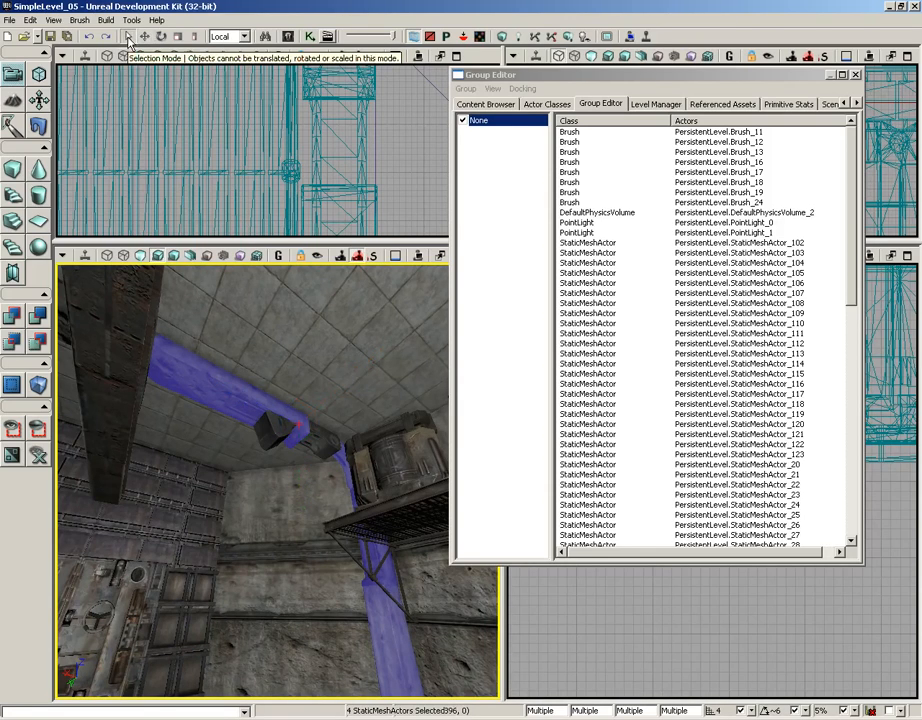
Add the rest of this support's ceiling segments and its column pieces on the opposite wall to the selection
{"action": "left_click", "coordinate": [325, 441], "text": "ctrl"}
{"action": "right_click_drag", "start_coordinate": [325, 486], "coordinate": [282, 463]}
{"action": "left_click", "coordinate": [208, 438], "text": "ctrl"}
{"action": "left_click", "coordinate": [180, 452], "text": "ctrl"}
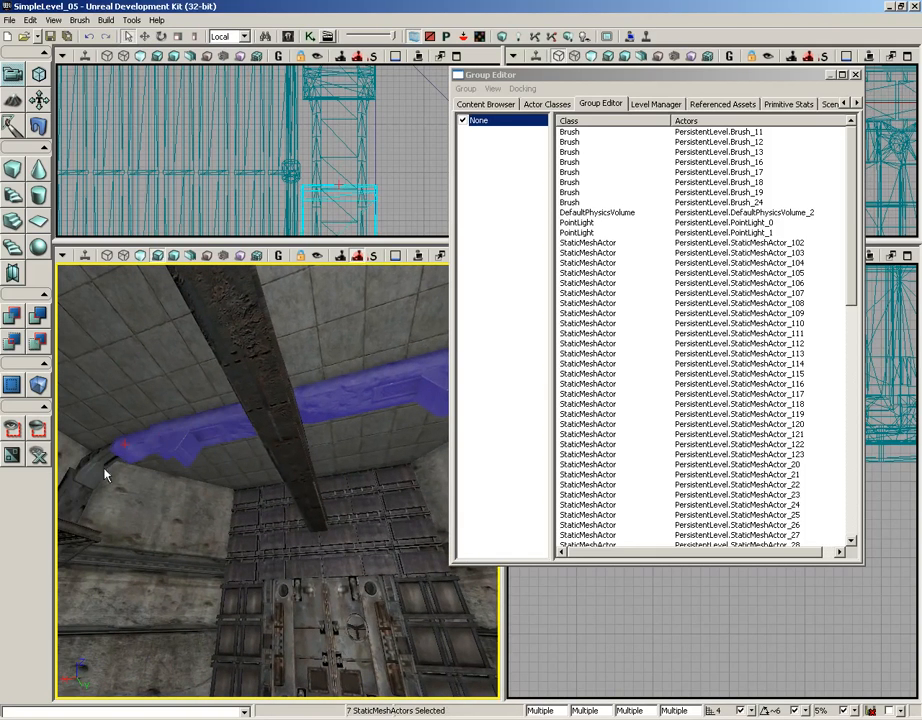
{"action": "left_click", "coordinate": [103, 475], "text": "ctrl"}
{"action": "left_click", "coordinate": [78, 515], "text": "ctrl"}
{"action": "right_click_drag", "start_coordinate": [197, 513], "coordinate": [179, 530]}
{"action": "left_click", "coordinate": [174, 554], "text": "ctrl"}
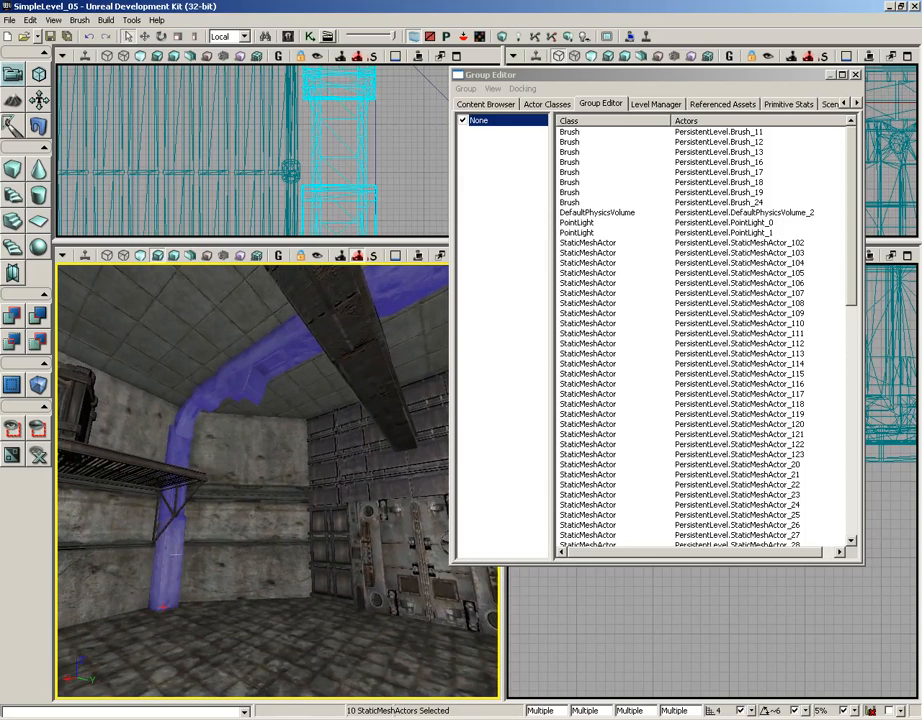
Add the lower, middle and upper pieces of the column between the two shelves to the selection
{"action": "right_click_drag", "start_coordinate": [250, 546], "coordinate": [239, 537]}
{"action": "left_click", "coordinate": [178, 494], "text": "ctrl"}
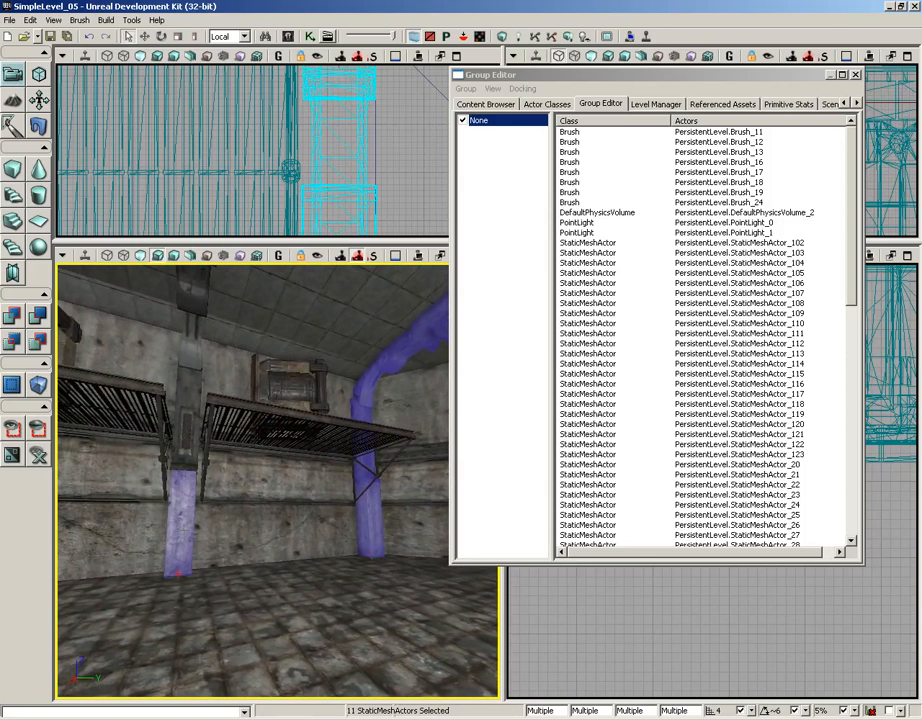
{"action": "left_click", "coordinate": [180, 428], "text": "ctrl"}
{"action": "left_click", "coordinate": [182, 346], "text": "ctrl"}
Add the far corner column's pieces and the ceiling segments next to it to the selection
{"action": "right_click_drag", "start_coordinate": [220, 373], "coordinate": [109, 375]}
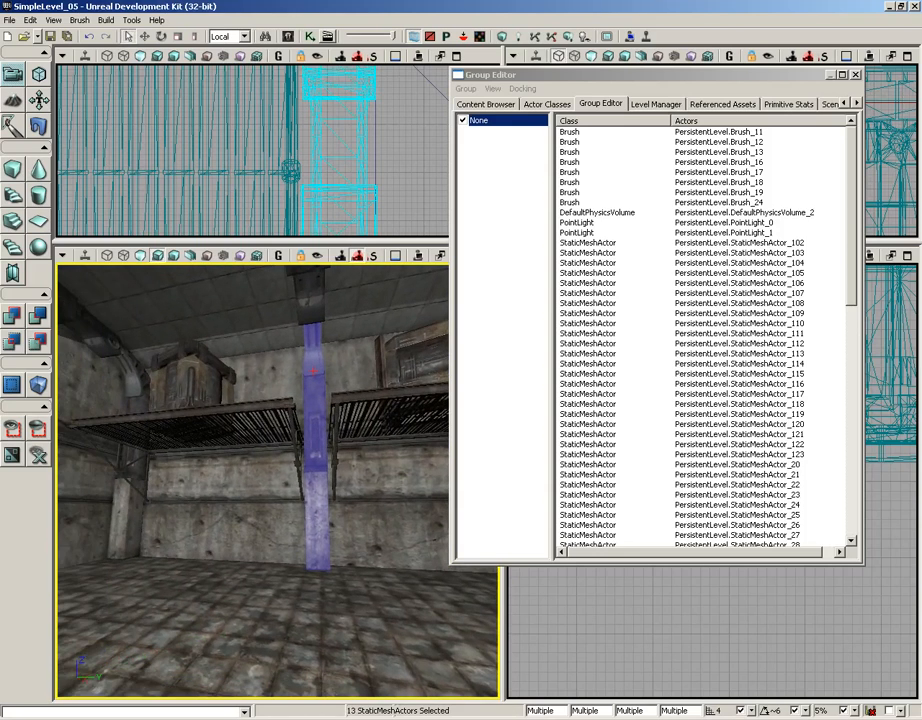
{"action": "left_click", "coordinate": [128, 470], "text": "ctrl"}
{"action": "left_click", "coordinate": [138, 384], "text": "ctrl"}
{"action": "left_click", "coordinate": [137, 372], "text": "ctrl"}
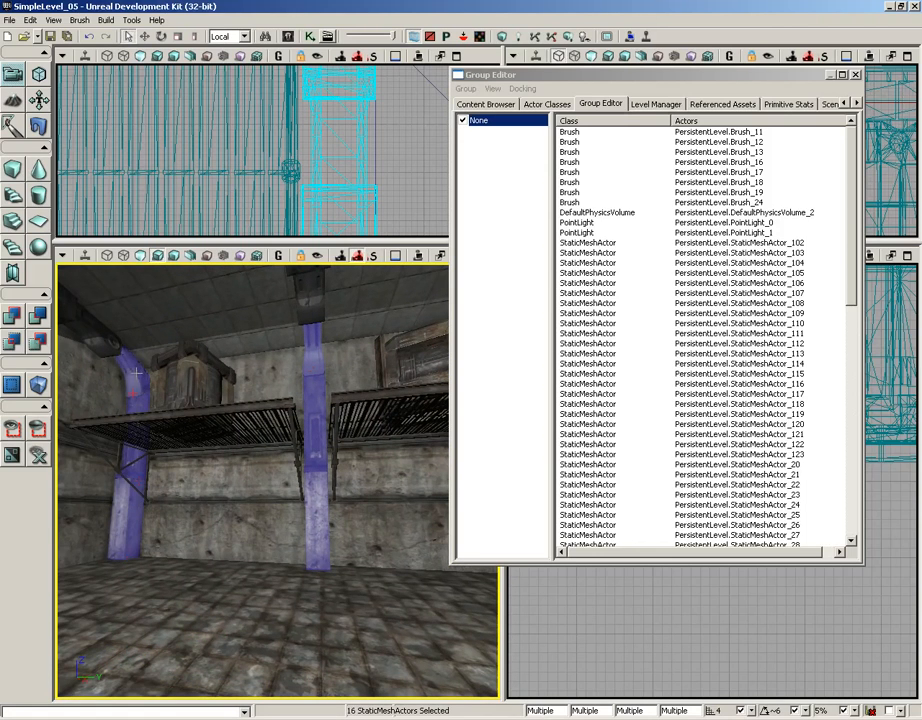
{"action": "right_click_drag", "start_coordinate": [162, 343], "coordinate": [150, 463]}
{"action": "left_click", "coordinate": [188, 503], "text": "ctrl"}
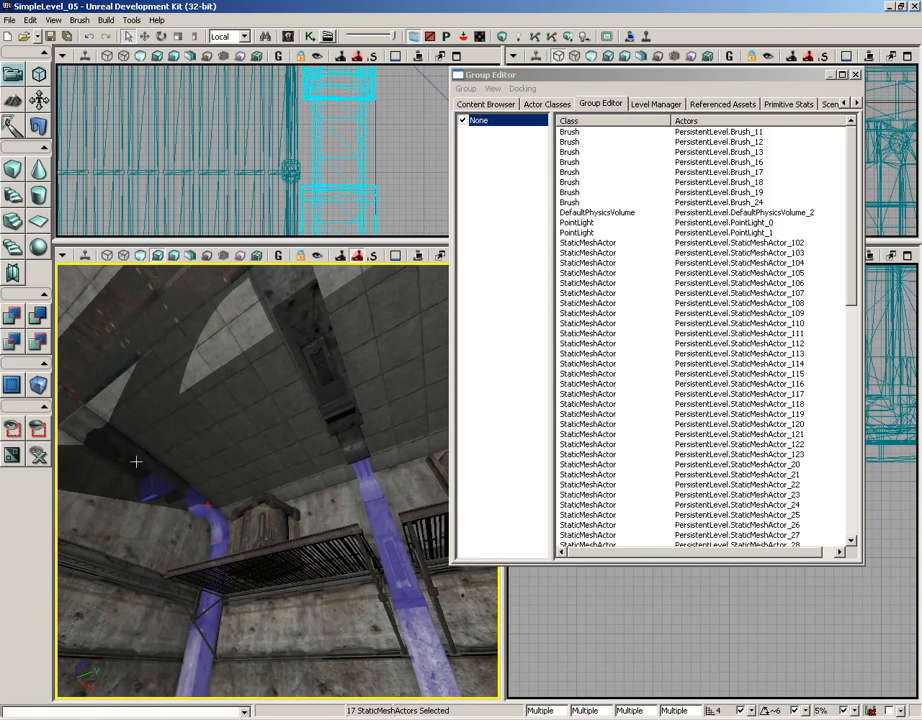
{"action": "left_click", "coordinate": [124, 459], "text": "ctrl"}
Add the ceiling segments of the middle support across the room to the selection
{"action": "left_click", "coordinate": [348, 440], "text": "ctrl"}
{"action": "left_click", "coordinate": [318, 398], "text": "ctrl"}
{"action": "right_click_drag", "start_coordinate": [316, 398], "coordinate": [205, 462]}
{"action": "left_click", "coordinate": [199, 465], "text": "ctrl"}
{"action": "left_click", "coordinate": [227, 410], "text": "ctrl"}
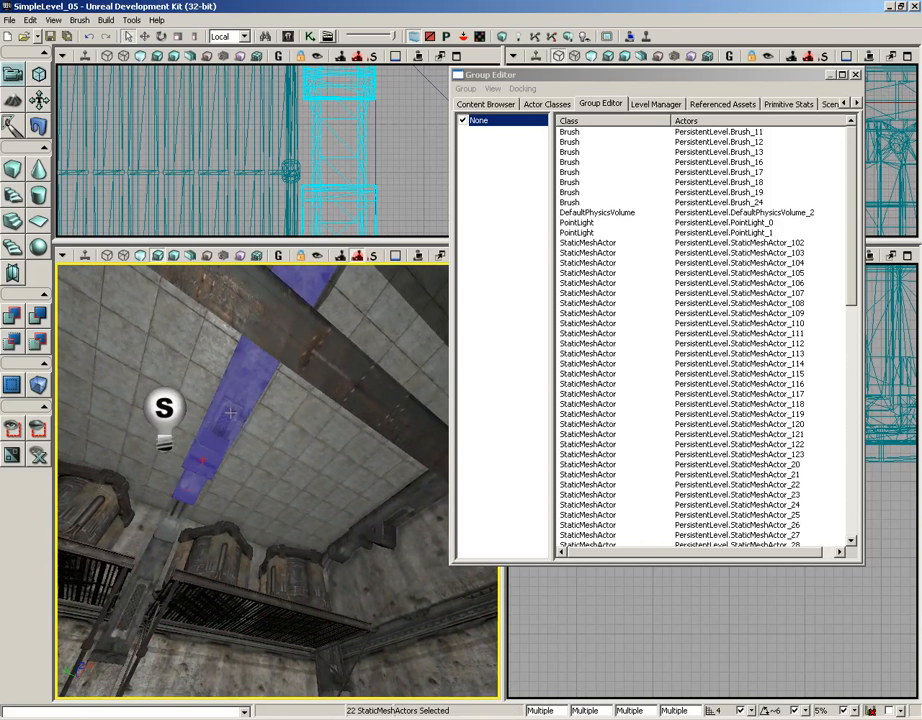
Add the far support's remaining ceiling segments and the opposite-wall column pieces of the middle and far supports to the selection
{"action": "left_click", "coordinate": [393, 511], "text": "ctrl"}
{"action": "left_click", "coordinate": [360, 535], "text": "ctrl"}
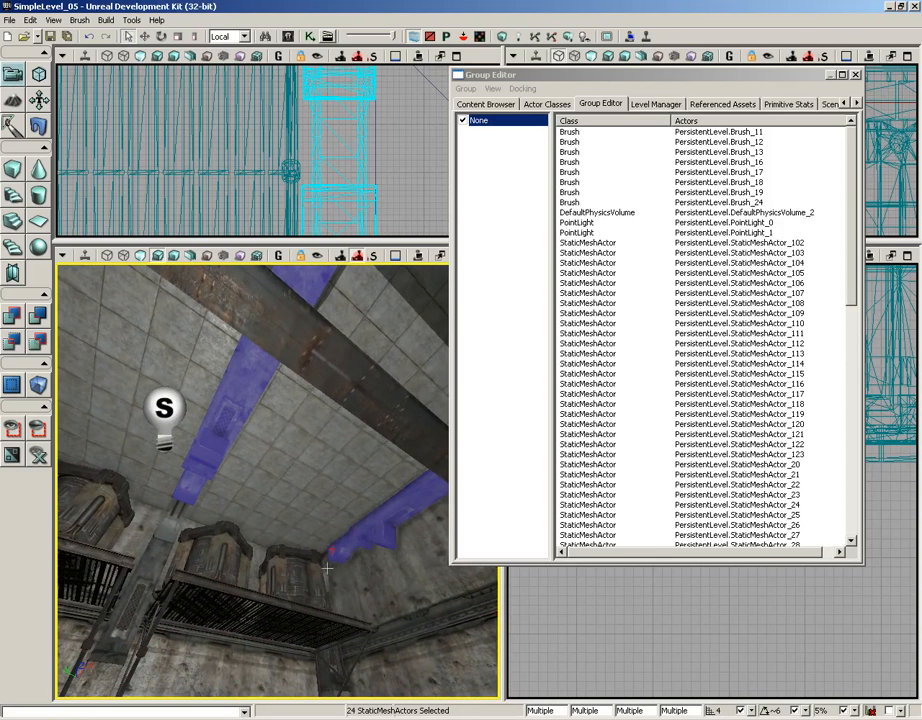
{"action": "left_click", "coordinate": [330, 573], "text": "ctrl"}
{"action": "left_click", "coordinate": [178, 526], "text": "ctrl"}
{"action": "left_click", "coordinate": [147, 570], "text": "ctrl"}
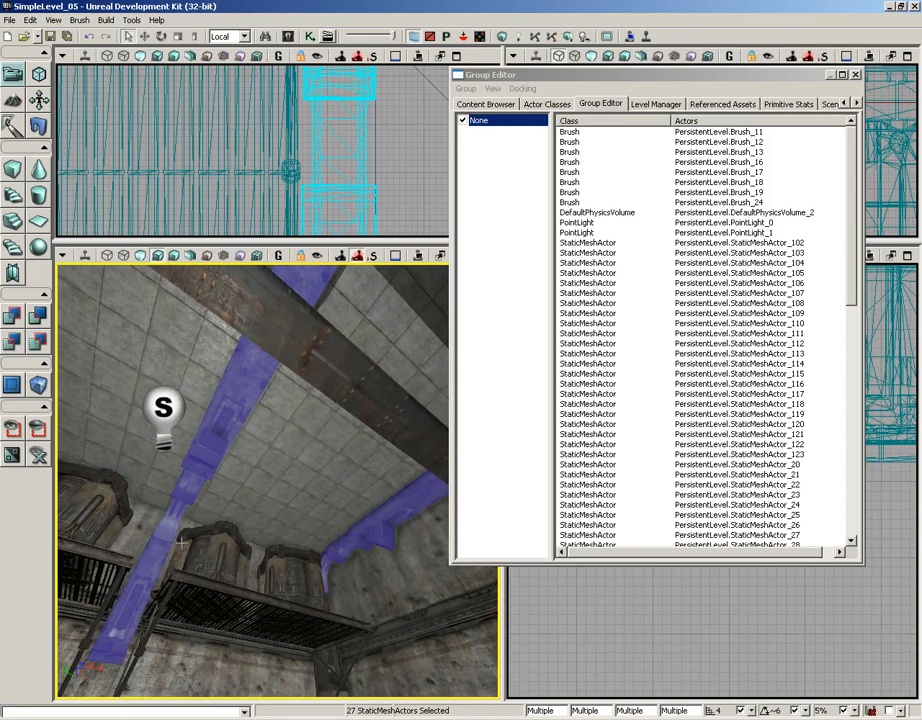
{"action": "left_click", "coordinate": [325, 658], "text": "ctrl"}
{"action": "right_click_drag", "start_coordinate": [333, 515], "coordinate": [332, 630]}
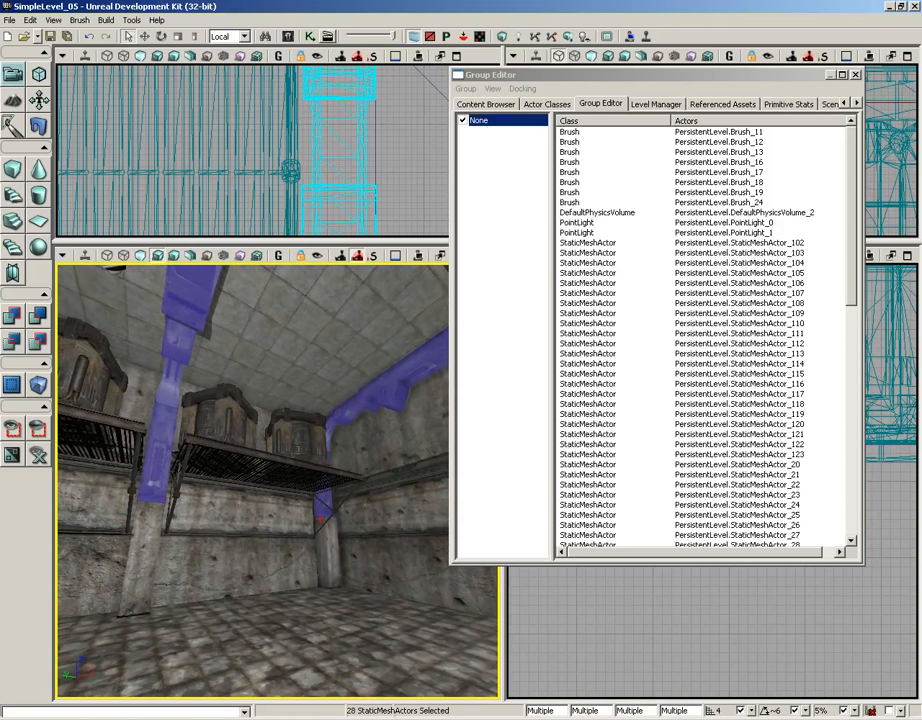
{"action": "left_click", "coordinate": [144, 556], "text": "ctrl"}
{"action": "left_click", "coordinate": [330, 551], "text": "ctrl"}
Create a new group named Supports from the selected support meshes
{"action": "right_click_drag", "start_coordinate": [330, 551], "coordinate": [60, 520]}
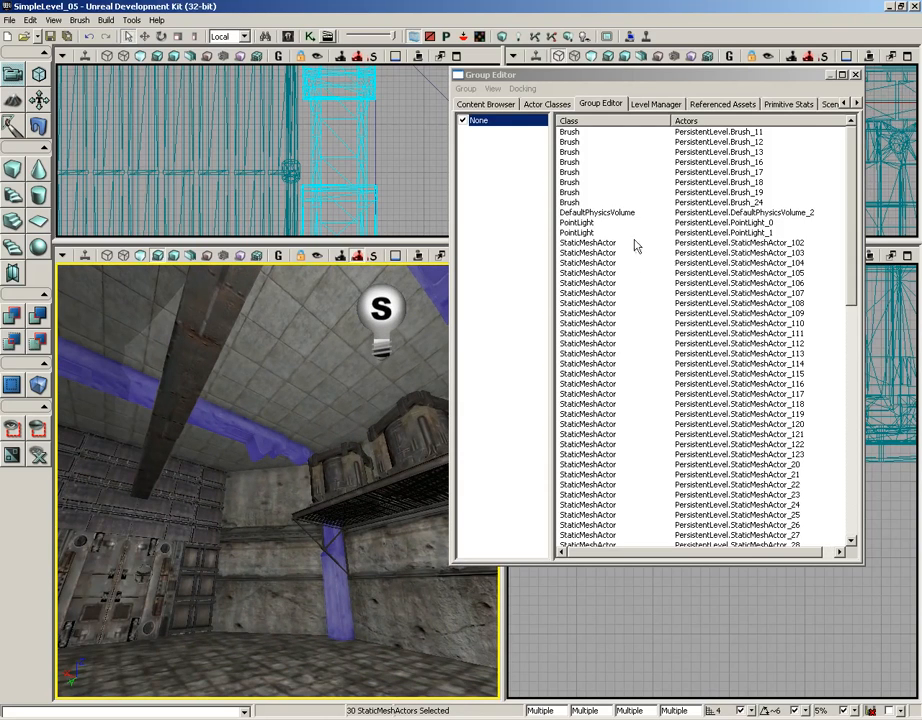
{"action": "left_click", "coordinate": [466, 88]}
{"action": "left_click", "coordinate": [470, 104]}
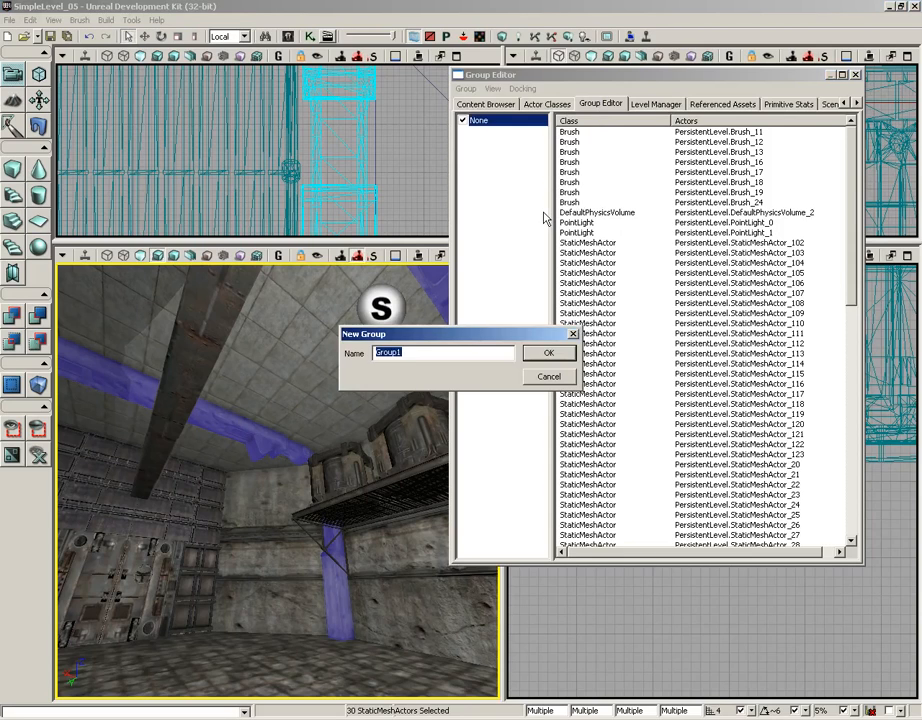
{"action": "type", "text": "Supports"}
{"action": "key", "text": "Return"}
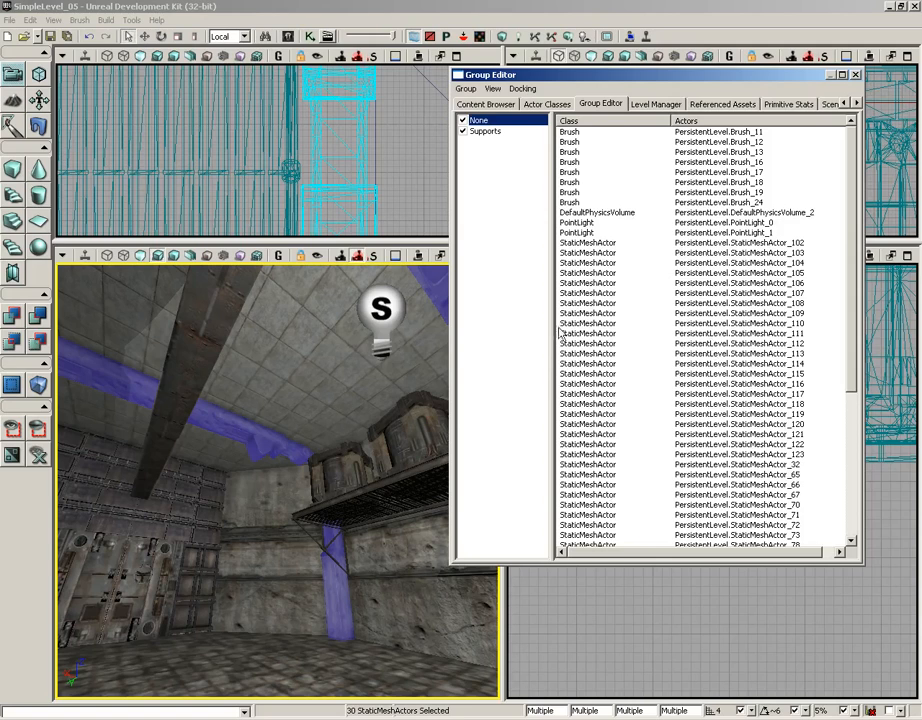
List the actors in the Supports group and hide the group in the viewports
{"action": "left_click", "coordinate": [481, 132]}
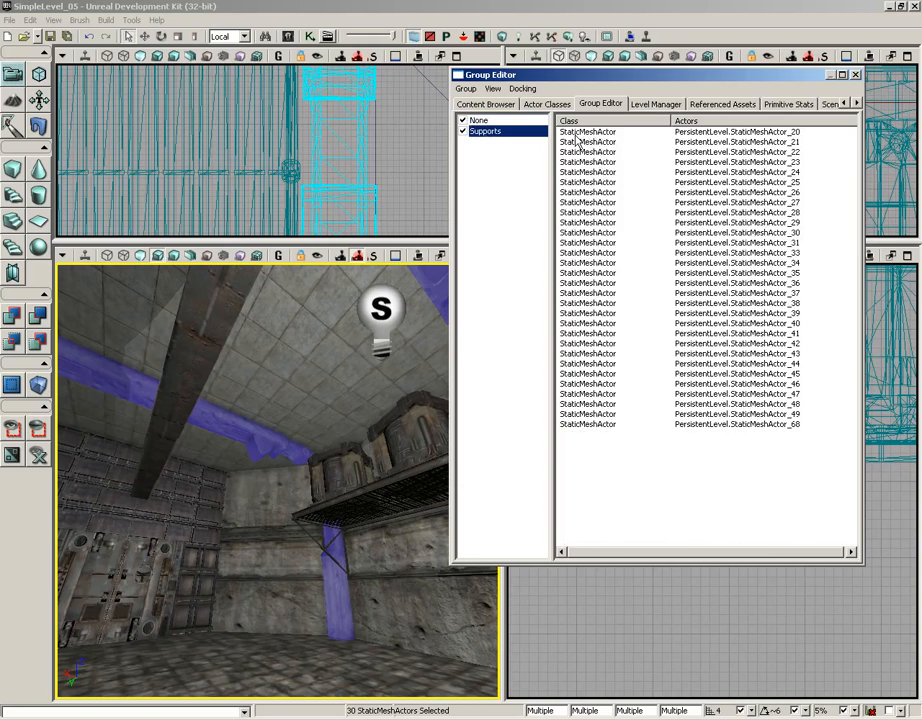
{"action": "left_click", "coordinate": [463, 131]}
{"action": "right_click_drag", "start_coordinate": [228, 454], "coordinate": [360, 421]}
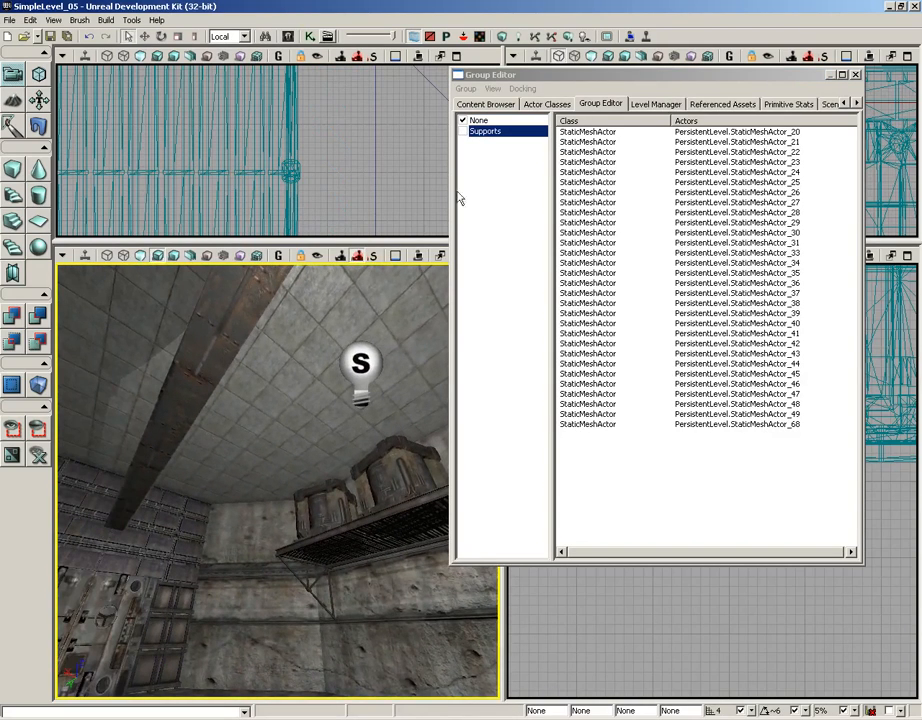
Show the Supports group again in all viewports, and hide it only in the perspective viewport
{"action": "left_click", "coordinate": [463, 131]}
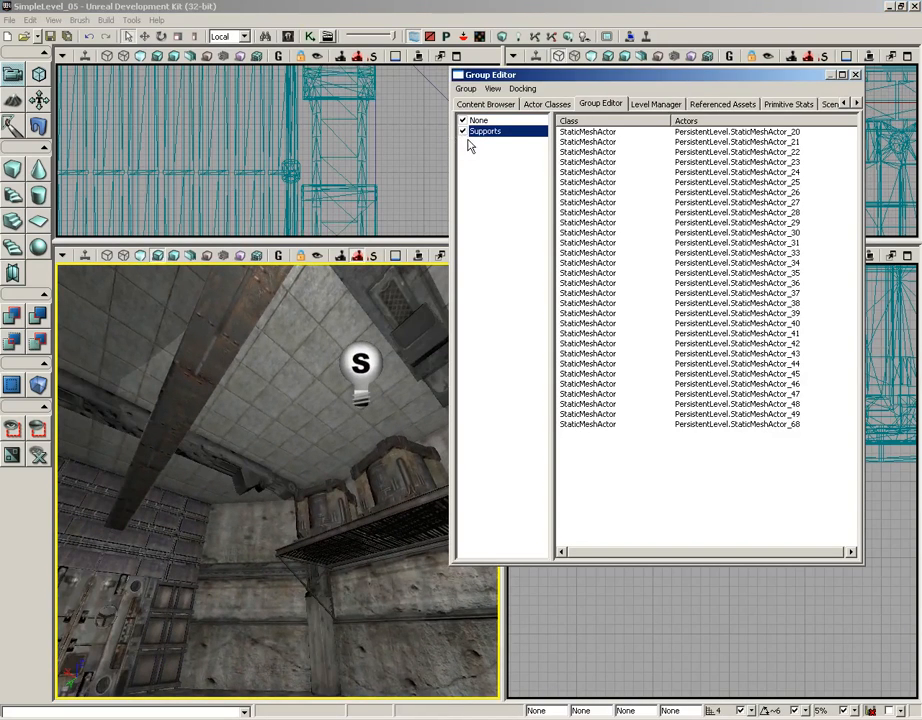
{"action": "left_click_drag", "start_coordinate": [493, 76], "coordinate": [569, 95]}
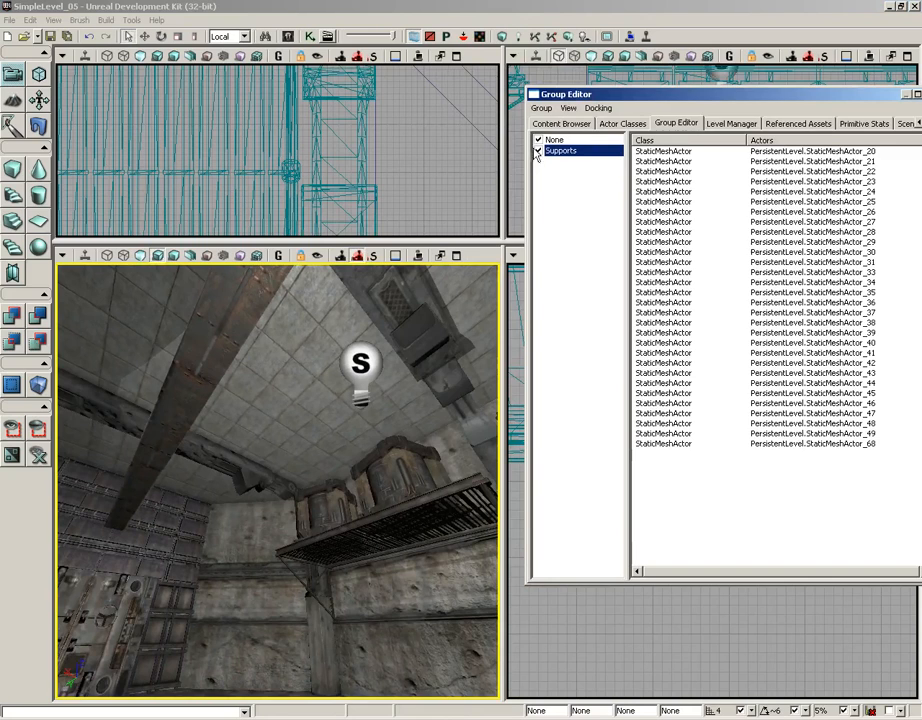
{"action": "left_click", "coordinate": [63, 256]}
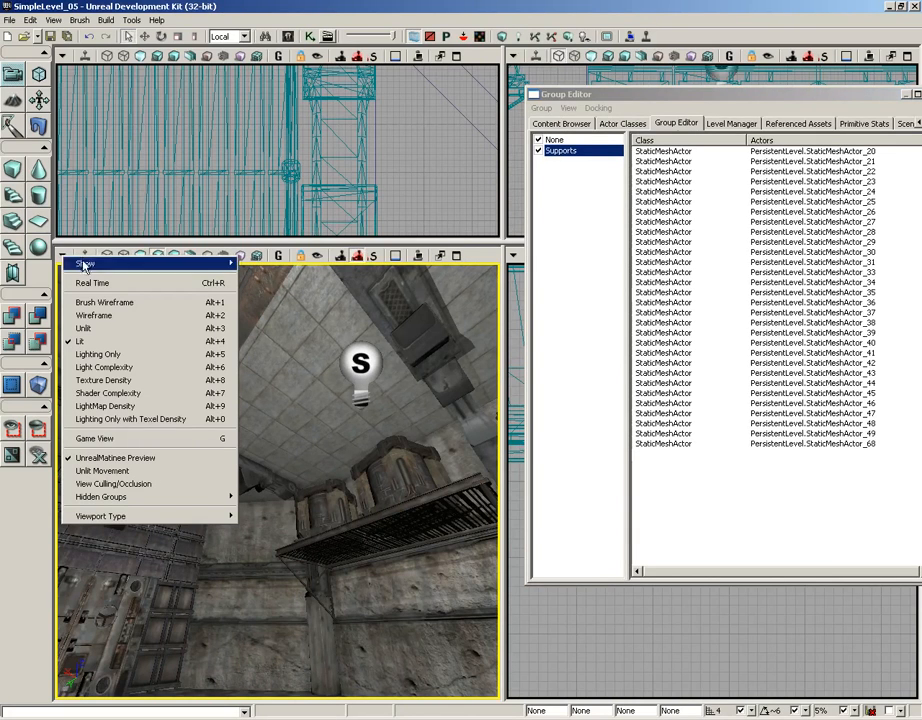
{"action": "mouse_move", "coordinate": [110, 498]}
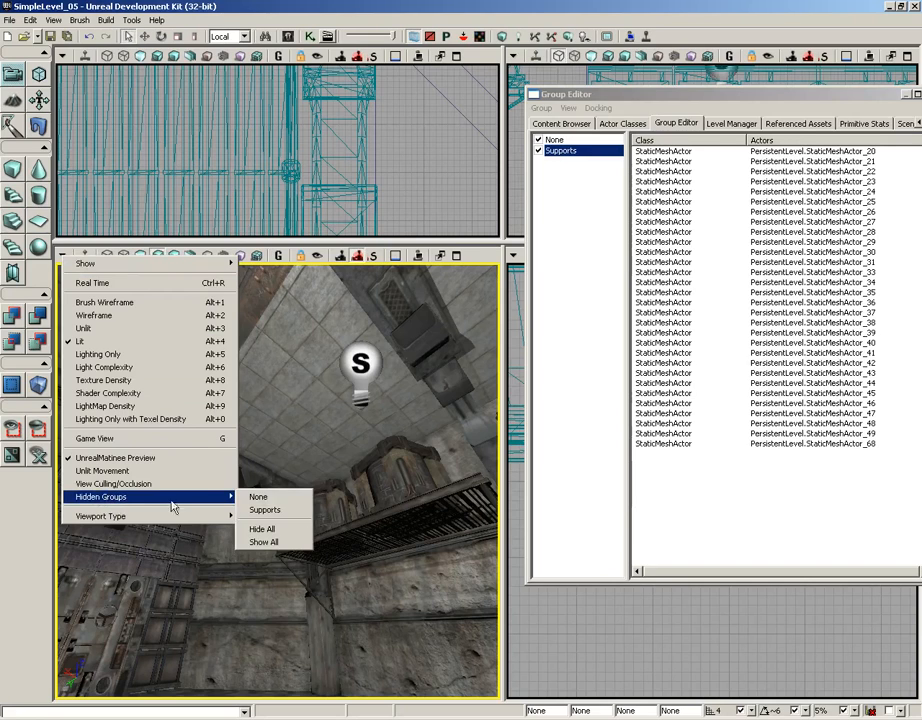
{"action": "left_click", "coordinate": [264, 512]}
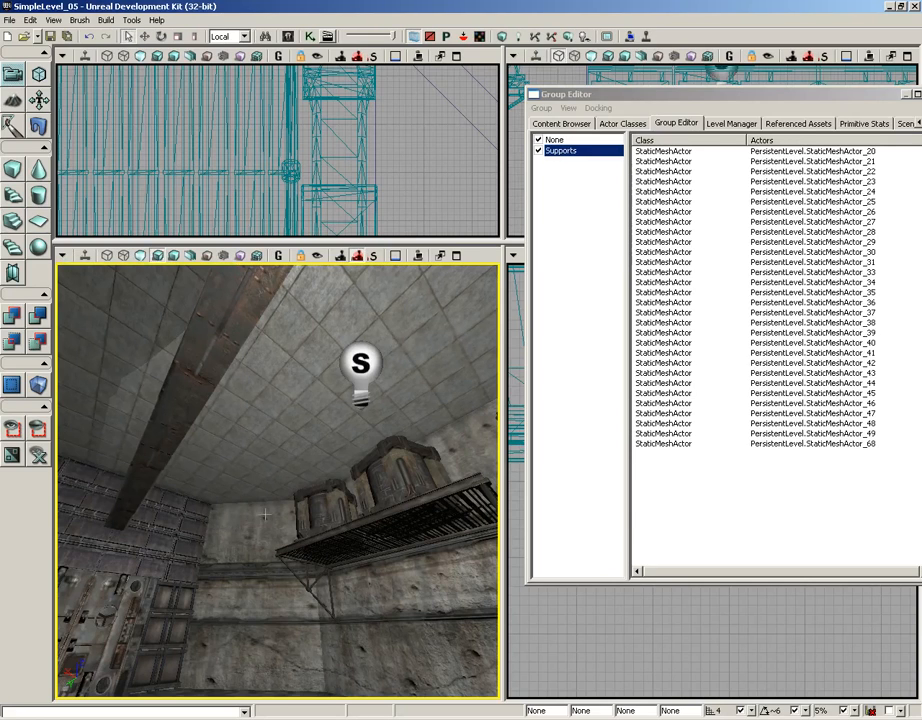
Unhide the Supports group in the perspective viewport
{"action": "left_click", "coordinate": [62, 255]}
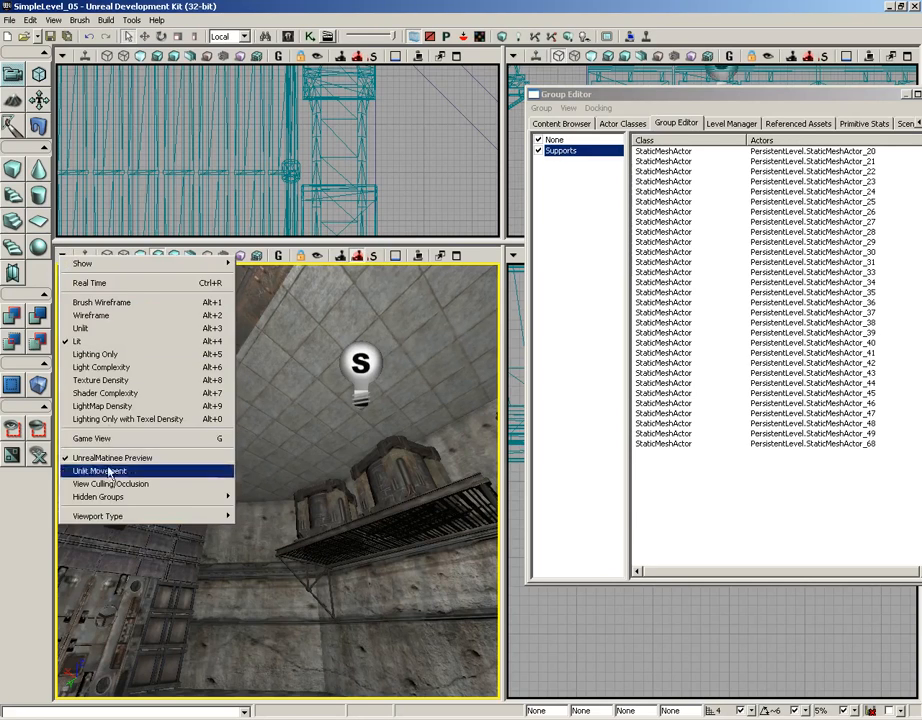
{"action": "mouse_move", "coordinate": [115, 500]}
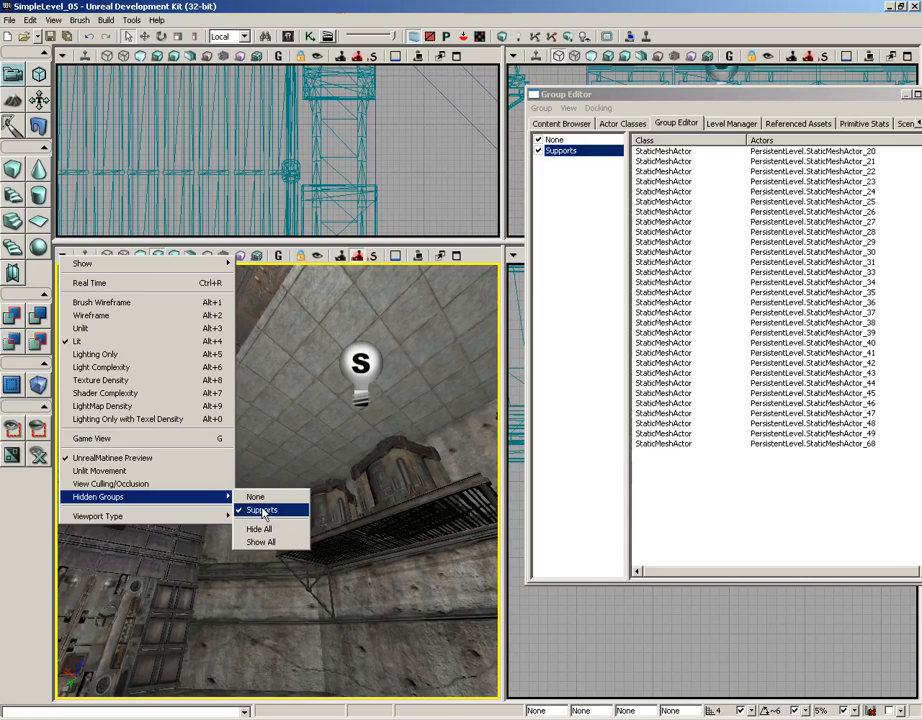
{"action": "left_click", "coordinate": [263, 511]}
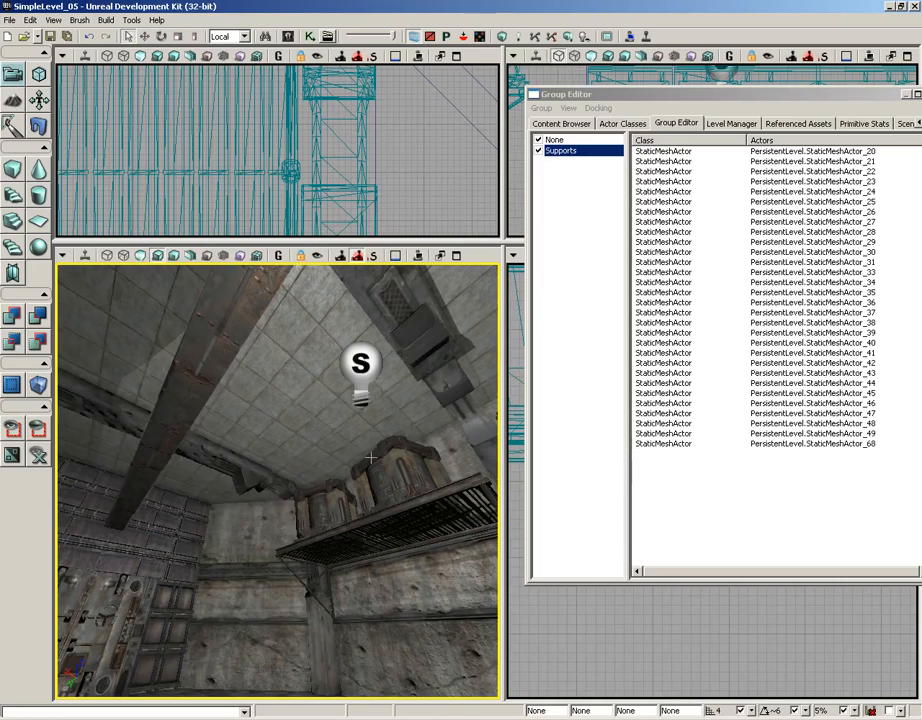
Hide the Supports group in the Group Editor and also mark it as hidden for the perspective viewport
{"action": "left_click", "coordinate": [539, 151]}
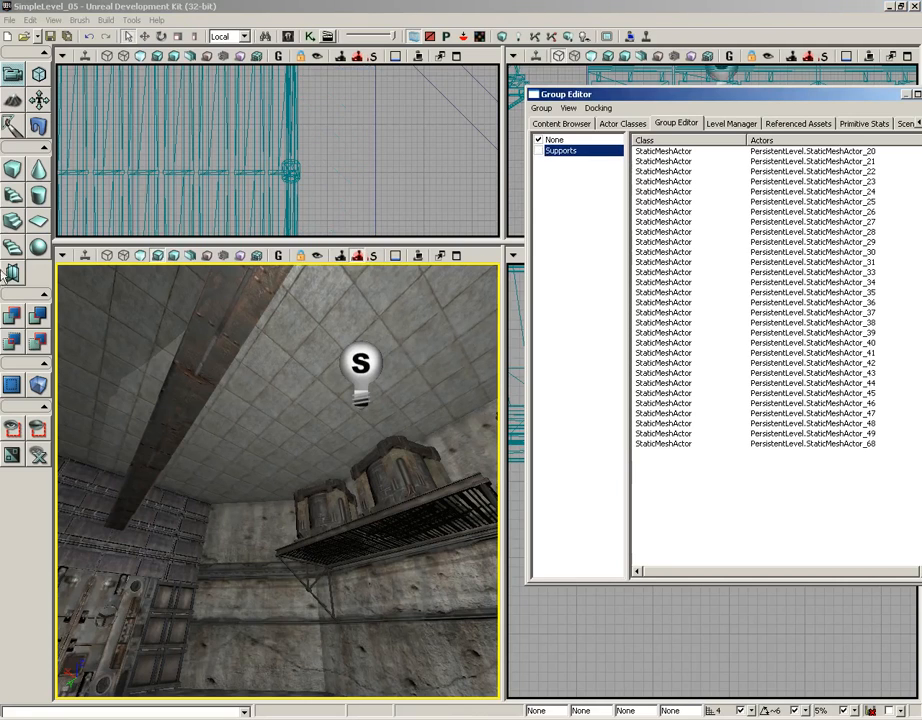
{"action": "left_click", "coordinate": [62, 255]}
{"action": "mouse_move", "coordinate": [200, 494]}
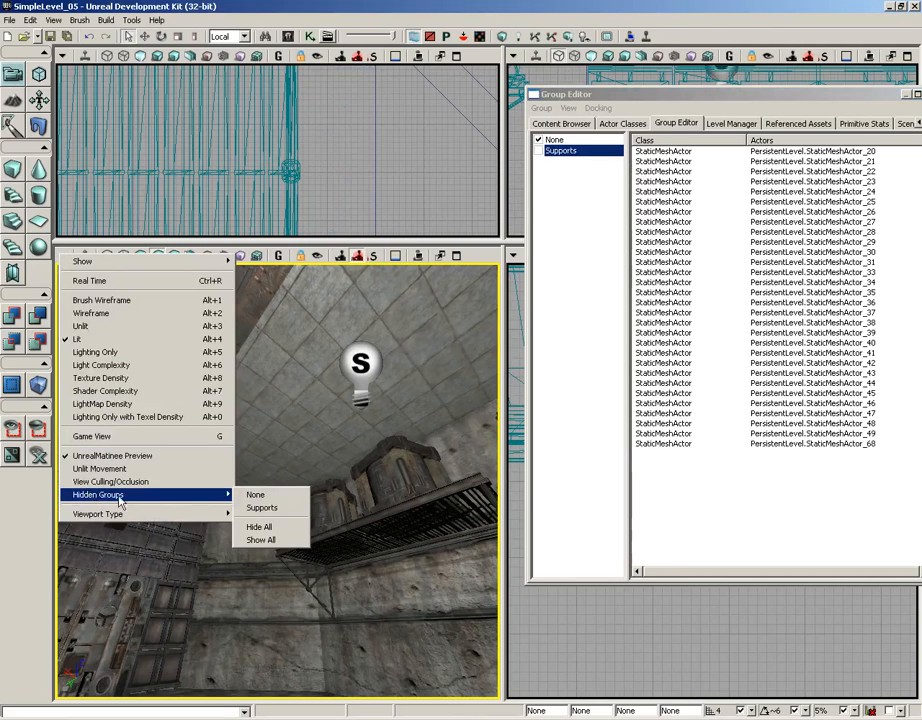
{"action": "left_click", "coordinate": [243, 508]}
Clear the perspective viewport's hiding of the Supports group and make the group visible again in the Group Editor
{"action": "left_click", "coordinate": [62, 255]}
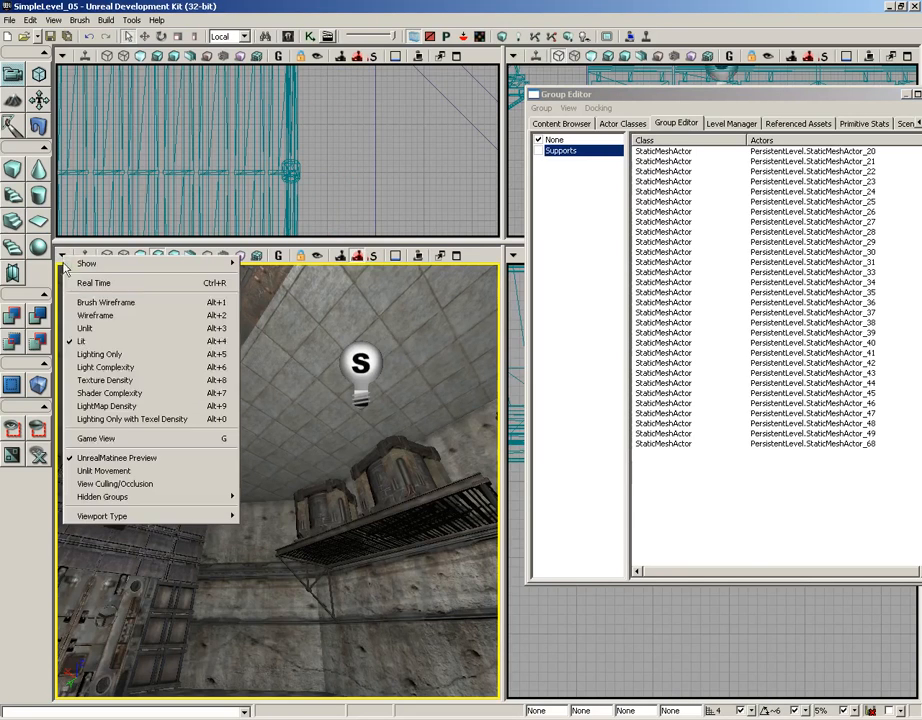
{"action": "mouse_move", "coordinate": [117, 495]}
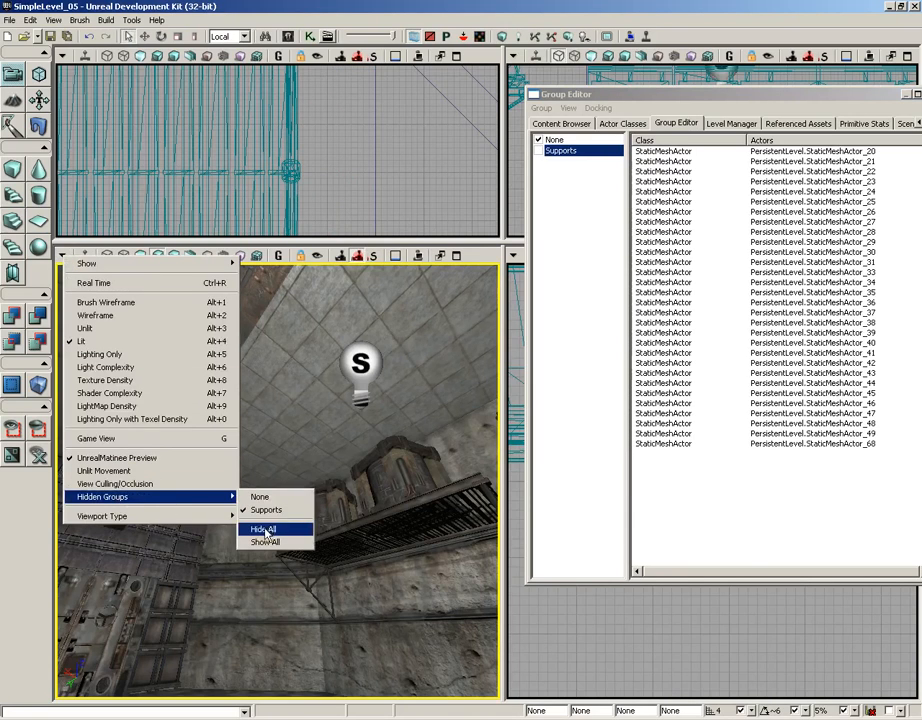
{"action": "left_click", "coordinate": [266, 528]}
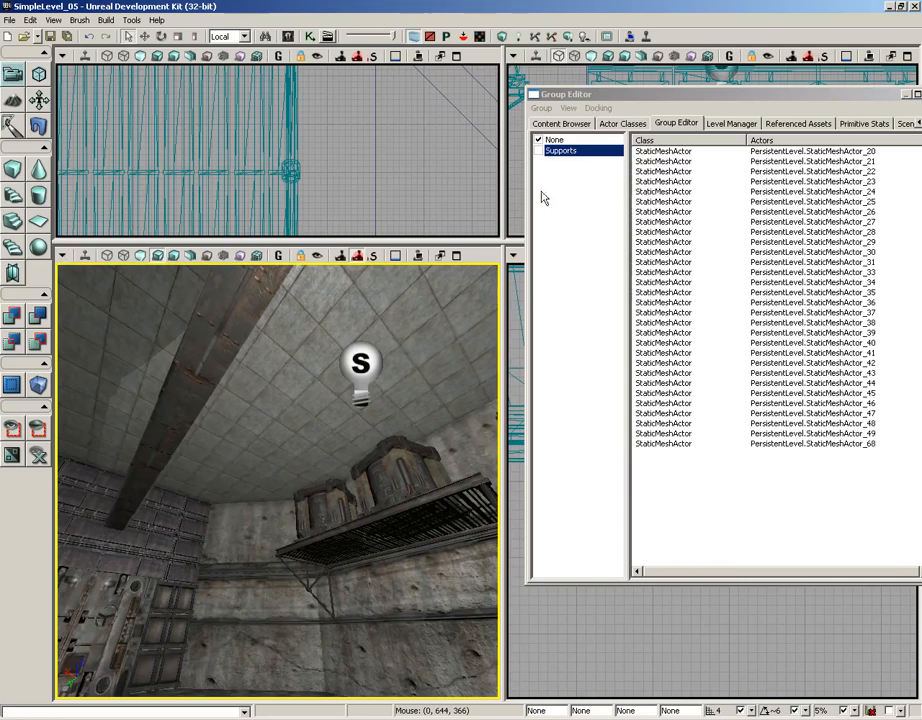
{"action": "left_click", "coordinate": [539, 151]}
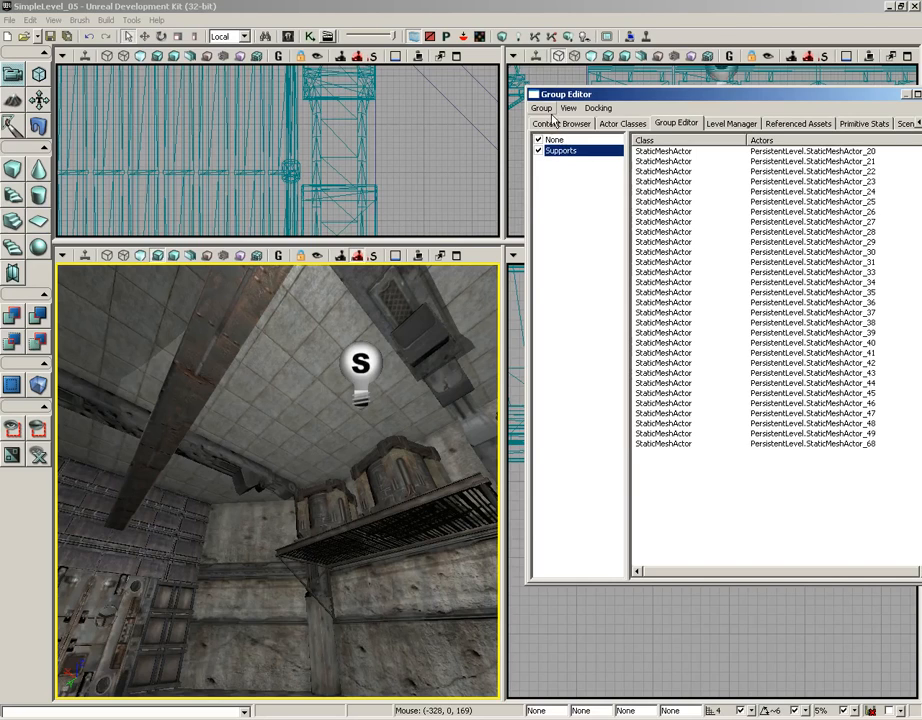
Select the long ceiling beam's segments and arched braces nearest the door wall
{"action": "right_click_drag", "start_coordinate": [256, 424], "coordinate": [158, 492]}
{"action": "right_click_drag", "start_coordinate": [279, 417], "coordinate": [354, 436]}
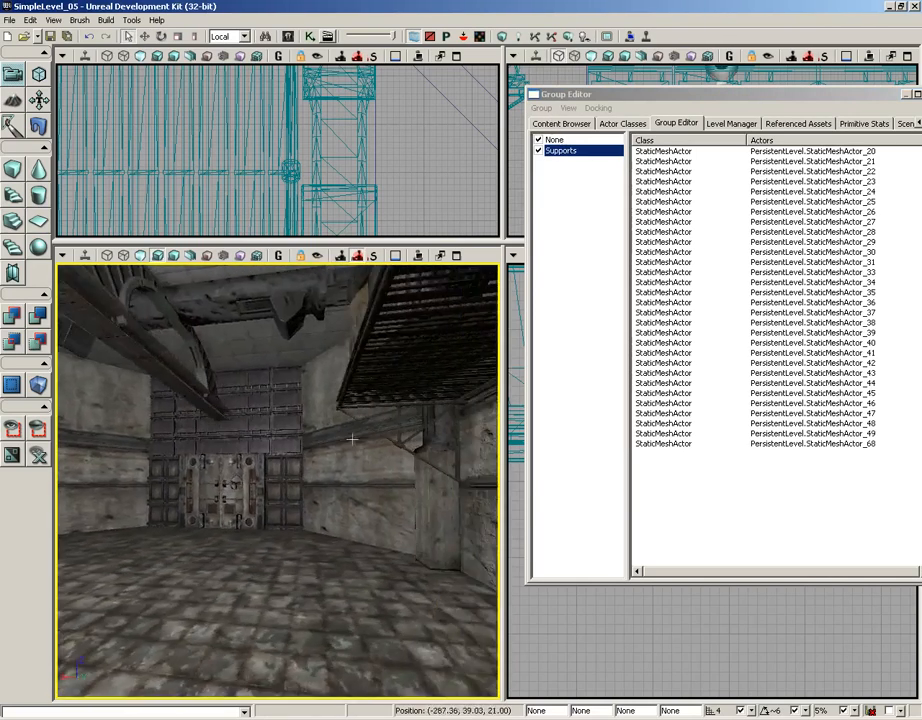
{"action": "left_click_drag", "start_coordinate": [354, 436], "coordinate": [232, 319]}
{"action": "right_click_drag", "start_coordinate": [232, 319], "coordinate": [294, 399]}
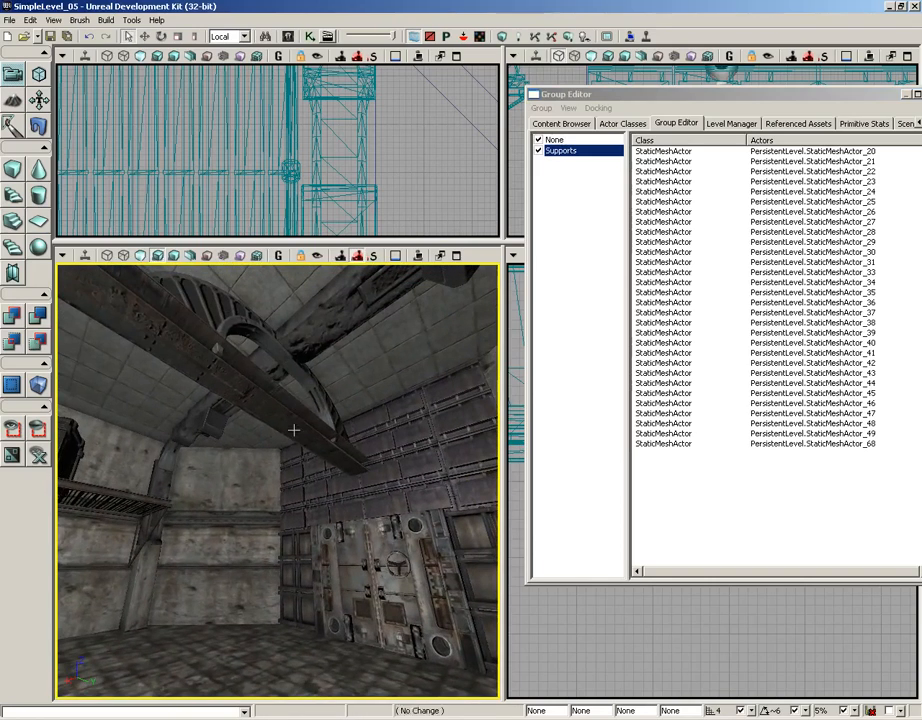
{"action": "left_click", "coordinate": [291, 429]}
{"action": "left_click", "coordinate": [180, 366], "text": "ctrl"}
{"action": "left_click", "coordinate": [286, 342], "text": "ctrl"}
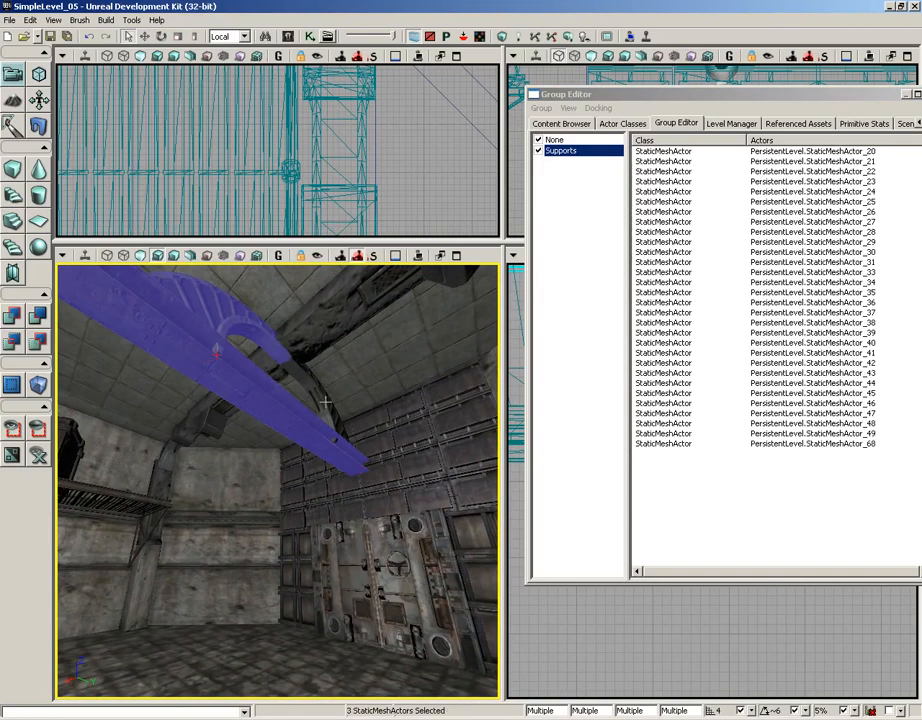
{"action": "left_click", "coordinate": [325, 402], "text": "ctrl"}
Add the beam's remaining segments and arched braces toward the opposite end of the room to the selection
{"action": "right_click_drag", "start_coordinate": [321, 489], "coordinate": [161, 489]}
{"action": "left_click", "coordinate": [296, 334], "text": "ctrl"}
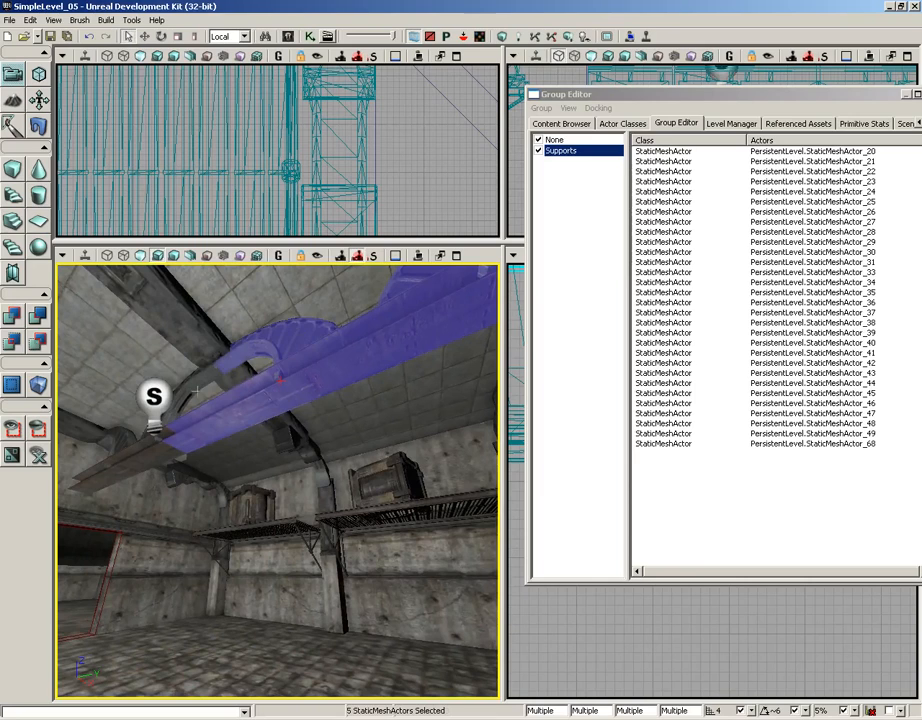
{"action": "left_click", "coordinate": [136, 456], "text": "ctrl"}
{"action": "left_click", "coordinate": [112, 442], "text": "ctrl"}
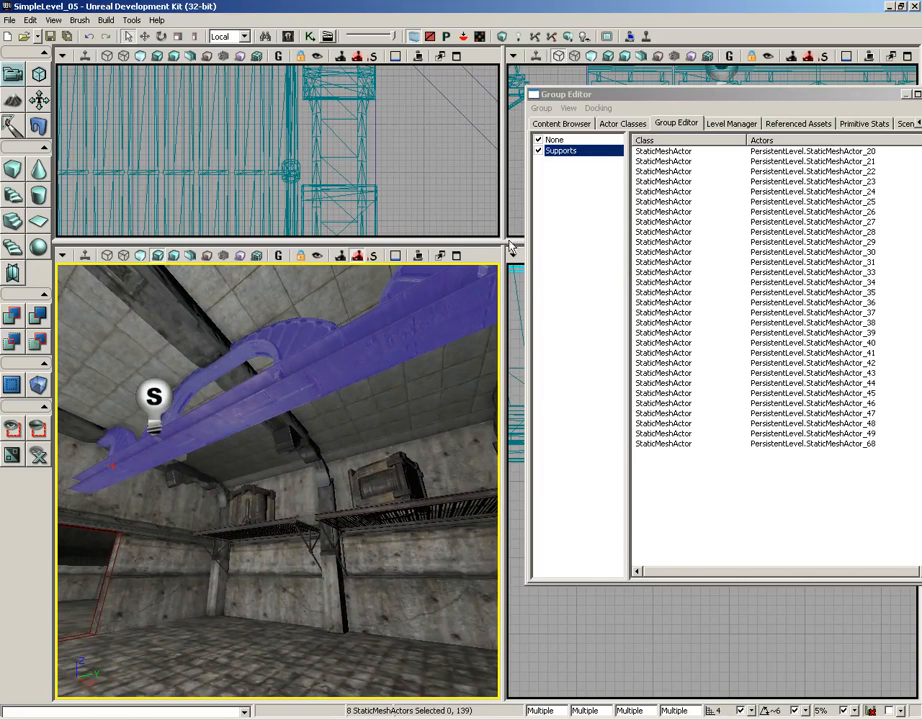
Add the selected beam and brace meshes to the Supports group and hide the group
{"action": "left_click", "coordinate": [541, 108]}
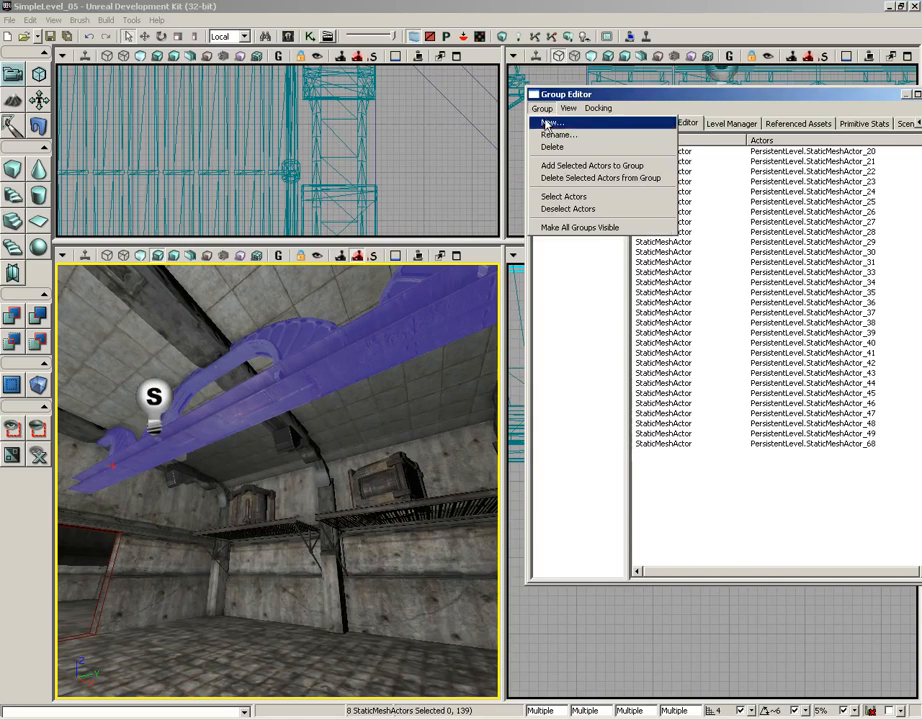
{"action": "left_click", "coordinate": [649, 99]}
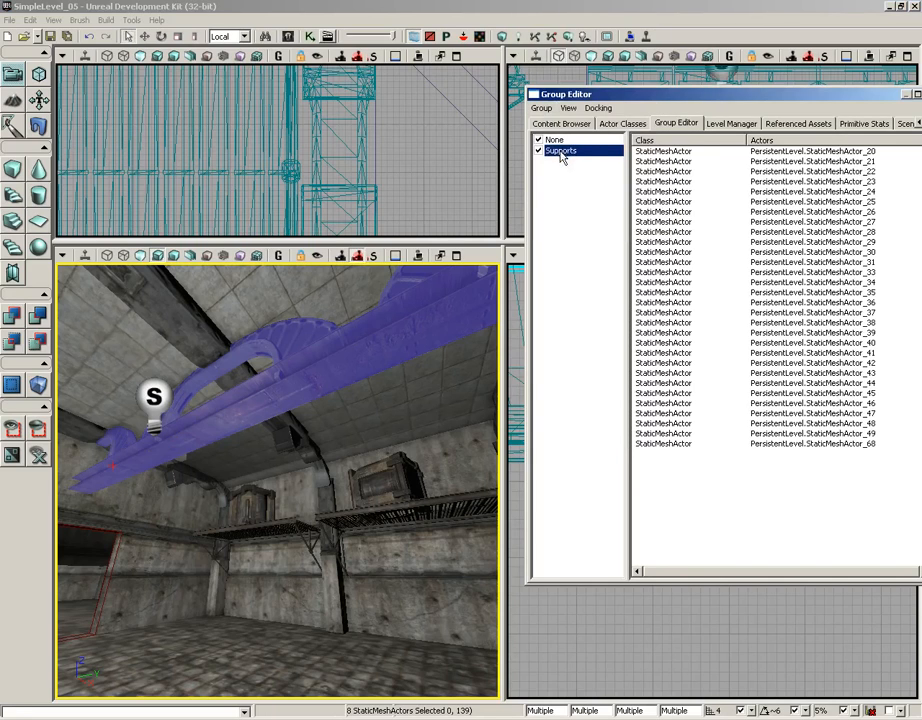
{"action": "left_click", "coordinate": [541, 108]}
{"action": "left_click", "coordinate": [574, 166]}
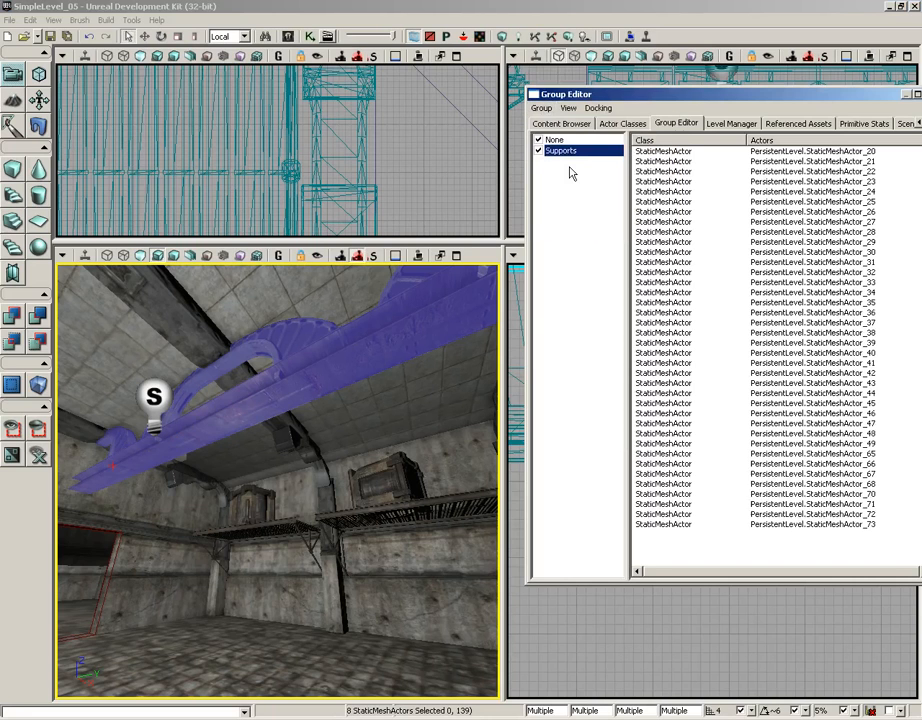
{"action": "left_click", "coordinate": [538, 151]}
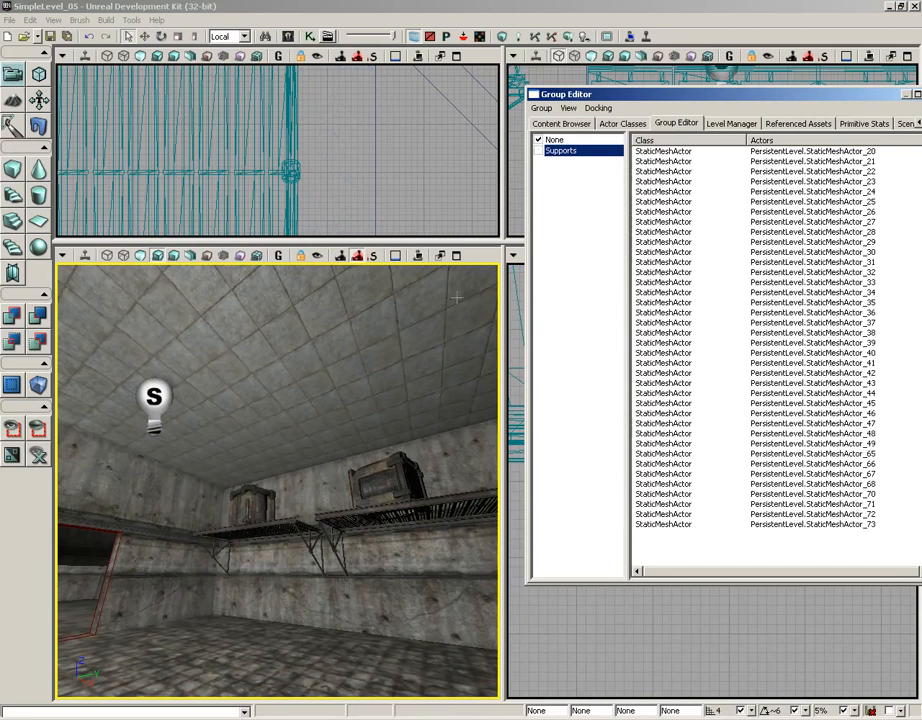
Select both door halves, the bottom-row panels on either side, and the right side's middle-row panels on the door wall
{"action": "right_click_drag", "start_coordinate": [329, 398], "coordinate": [453, 377]}
{"action": "left_click_drag", "start_coordinate": [329, 455], "coordinate": [405, 481]}
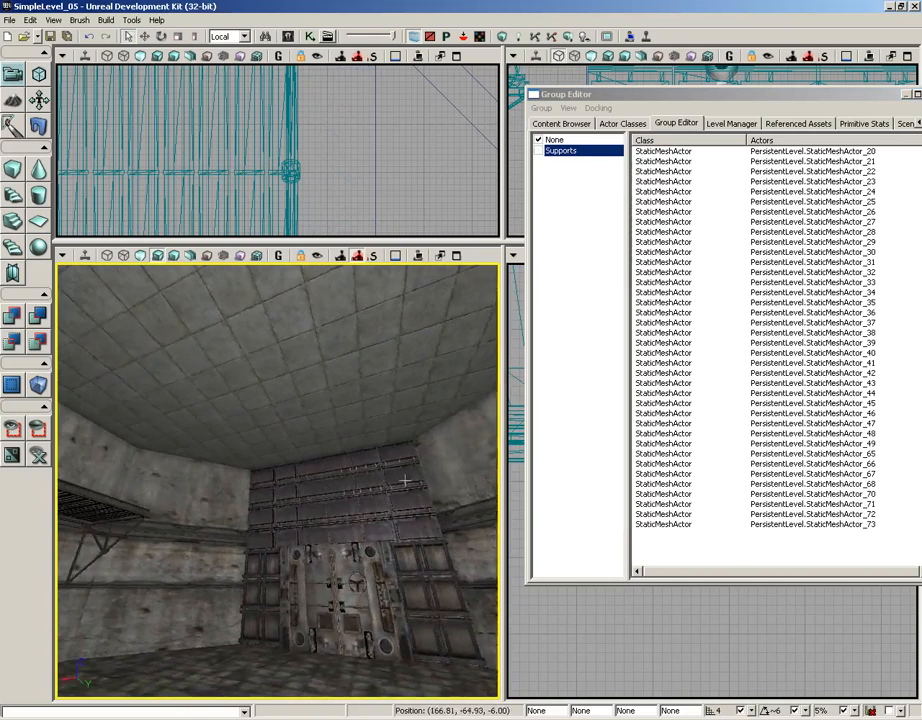
{"action": "right_click_drag", "start_coordinate": [329, 453], "coordinate": [409, 525]}
{"action": "left_click_drag", "start_coordinate": [316, 434], "coordinate": [293, 531]}
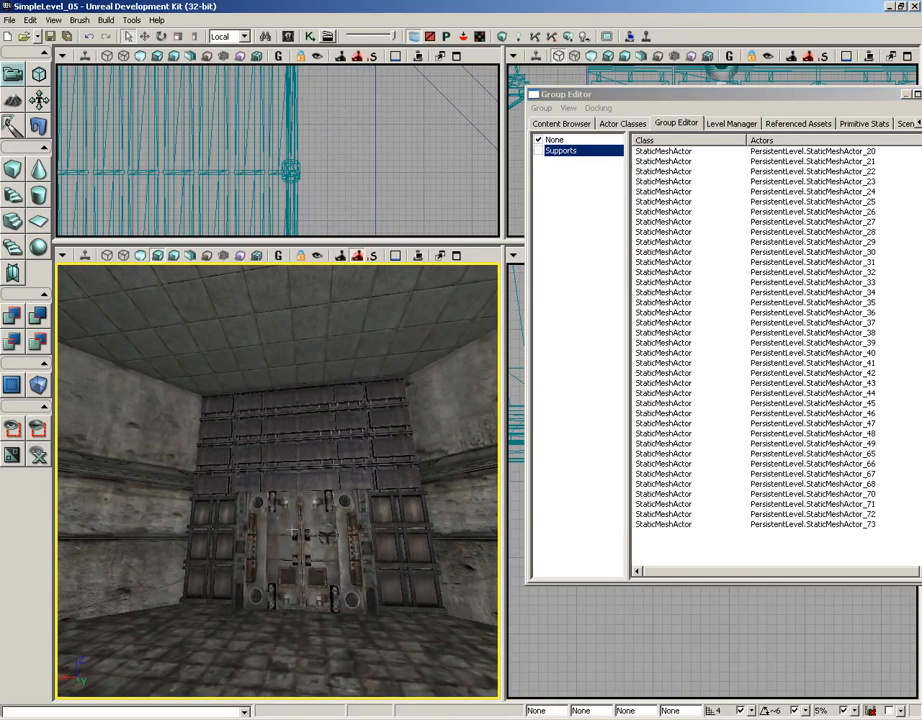
{"action": "left_click", "coordinate": [198, 590]}
{"action": "left_click", "coordinate": [224, 589], "text": "ctrl"}
{"action": "left_click", "coordinate": [262, 589], "text": "ctrl"}
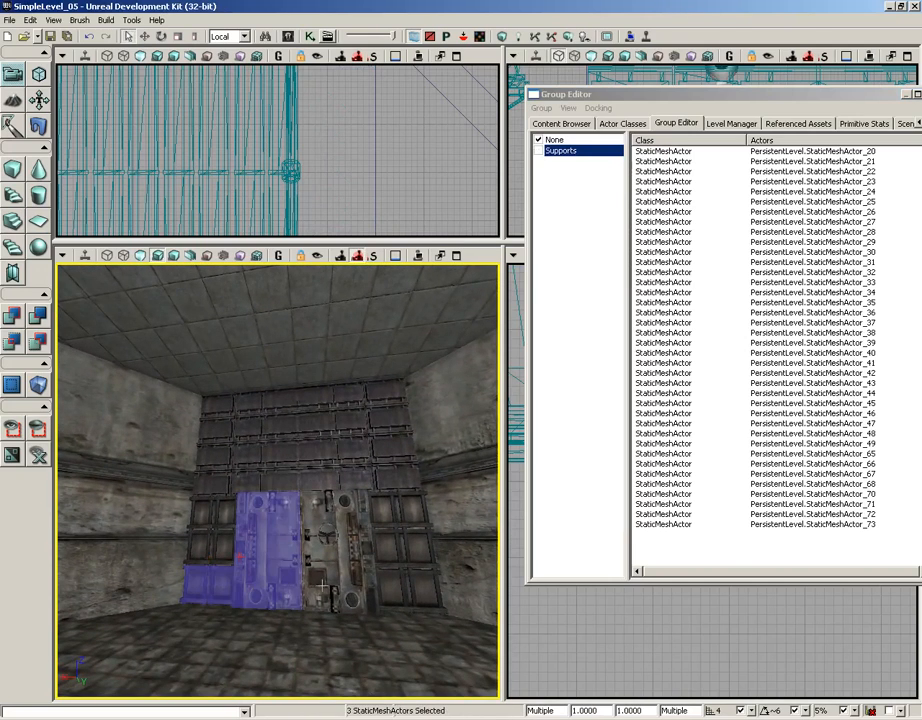
{"action": "left_click", "coordinate": [330, 588], "text": "ctrl"}
{"action": "left_click", "coordinate": [393, 586], "text": "ctrl"}
{"action": "left_click", "coordinate": [424, 586], "text": "ctrl"}
{"action": "left_click", "coordinate": [422, 550], "text": "ctrl"}
{"action": "left_click", "coordinate": [392, 546], "text": "ctrl"}
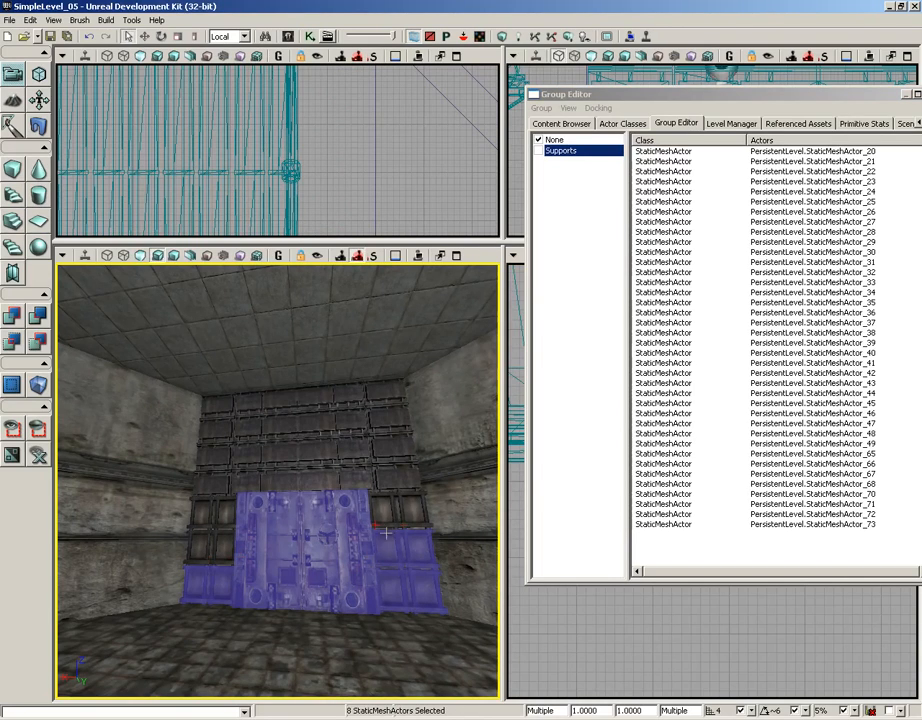
Add the remaining square panels on both sides of the door to the selection
{"action": "left_click", "coordinate": [385, 510], "text": "ctrl"}
{"action": "left_click", "coordinate": [410, 516], "text": "ctrl"}
{"action": "left_click", "coordinate": [220, 548], "text": "ctrl"}
{"action": "left_click", "coordinate": [200, 549], "text": "ctrl"}
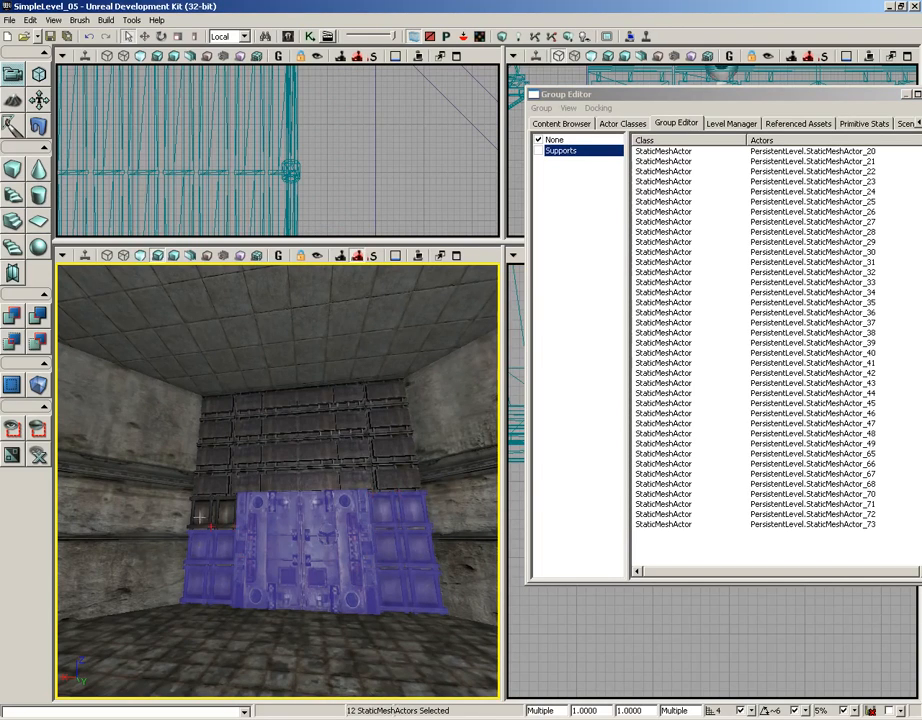
{"action": "left_click", "coordinate": [200, 515], "text": "ctrl"}
{"action": "left_click", "coordinate": [228, 515], "text": "ctrl"}
Add all the wall panels above the door, up to the ceiling, to the selection
{"action": "left_click", "coordinate": [213, 486], "text": "ctrl"}
{"action": "left_click", "coordinate": [253, 462], "text": "ctrl"}
{"action": "left_click", "coordinate": [257, 434], "text": "ctrl"}
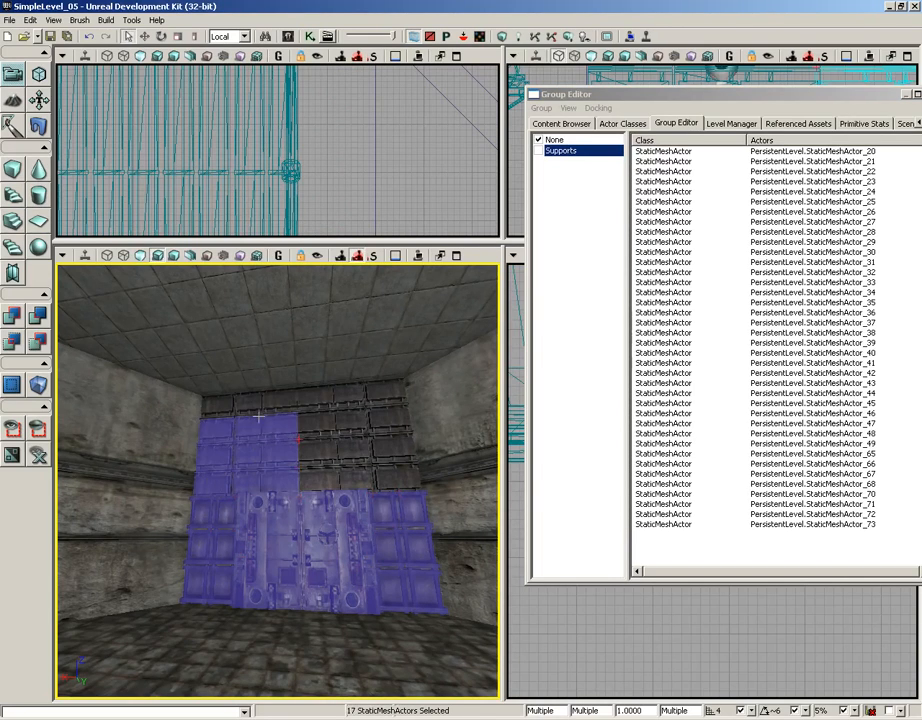
{"action": "left_click", "coordinate": [263, 409], "text": "ctrl"}
{"action": "left_click", "coordinate": [314, 404], "text": "ctrl"}
{"action": "left_click", "coordinate": [321, 436], "text": "ctrl"}
{"action": "left_click", "coordinate": [325, 462], "text": "ctrl"}
{"action": "left_click", "coordinate": [328, 485], "text": "ctrl"}
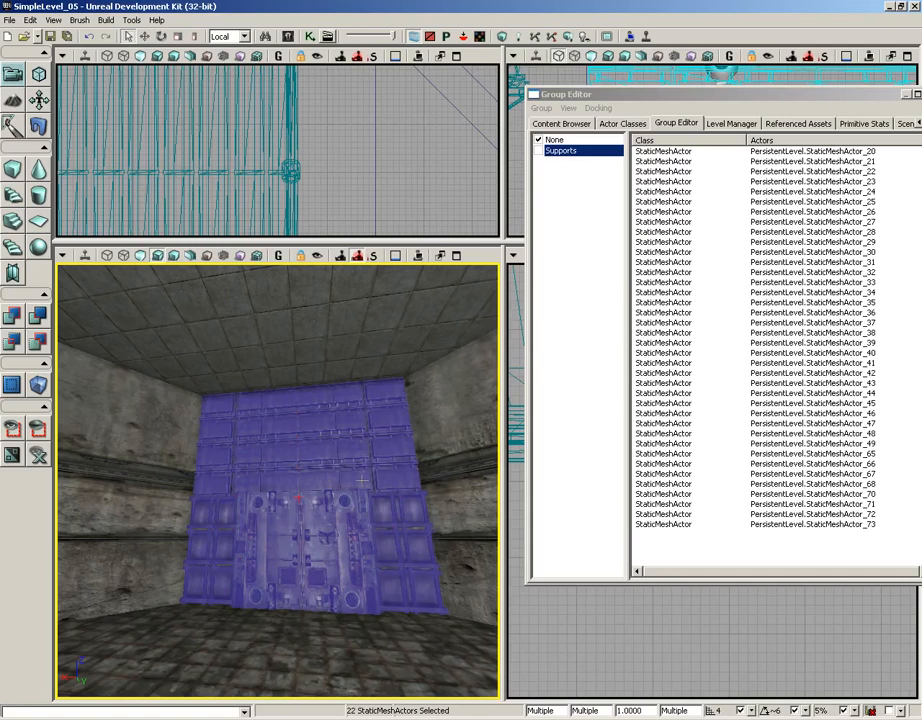
Create a new group named DoorWallPaneling from the selected door and panel meshes
{"action": "left_click", "coordinate": [541, 107]}
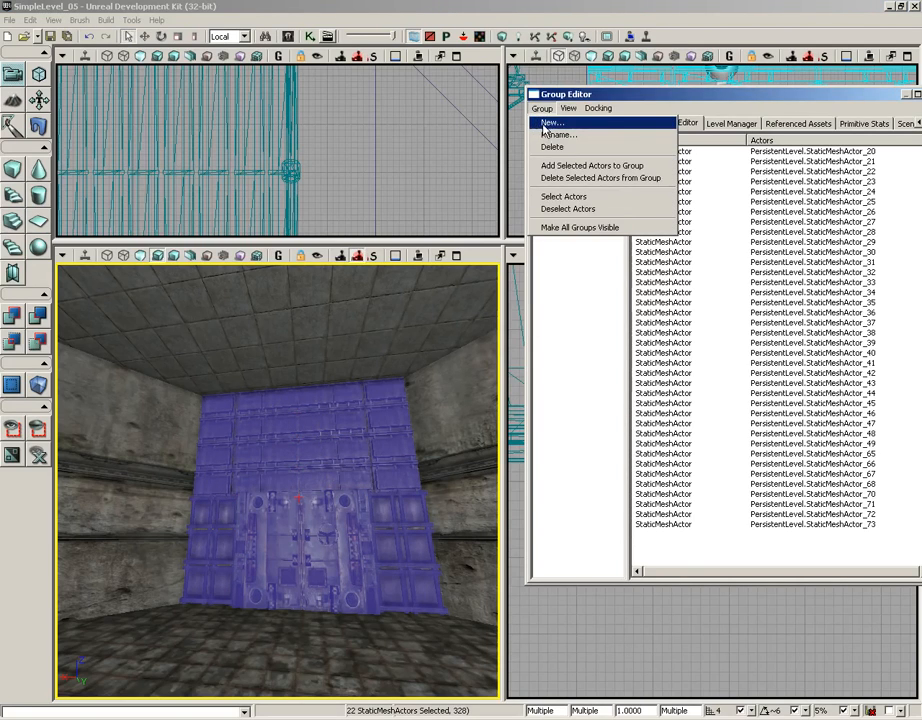
{"action": "left_click", "coordinate": [546, 119]}
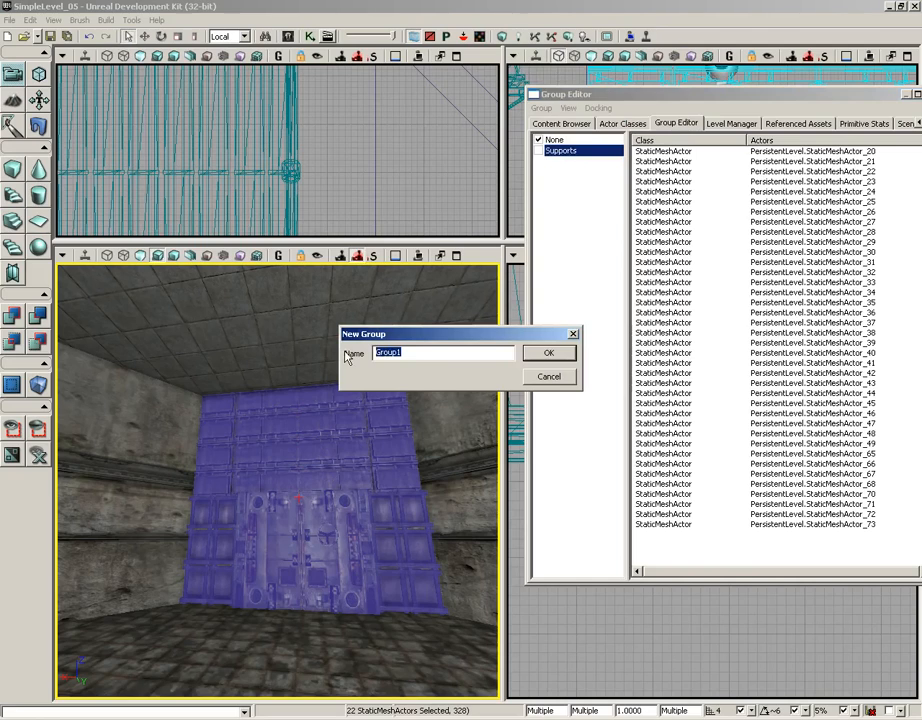
{"action": "type", "text": "WallPaneling"}
{"action": "key", "text": "Return"}
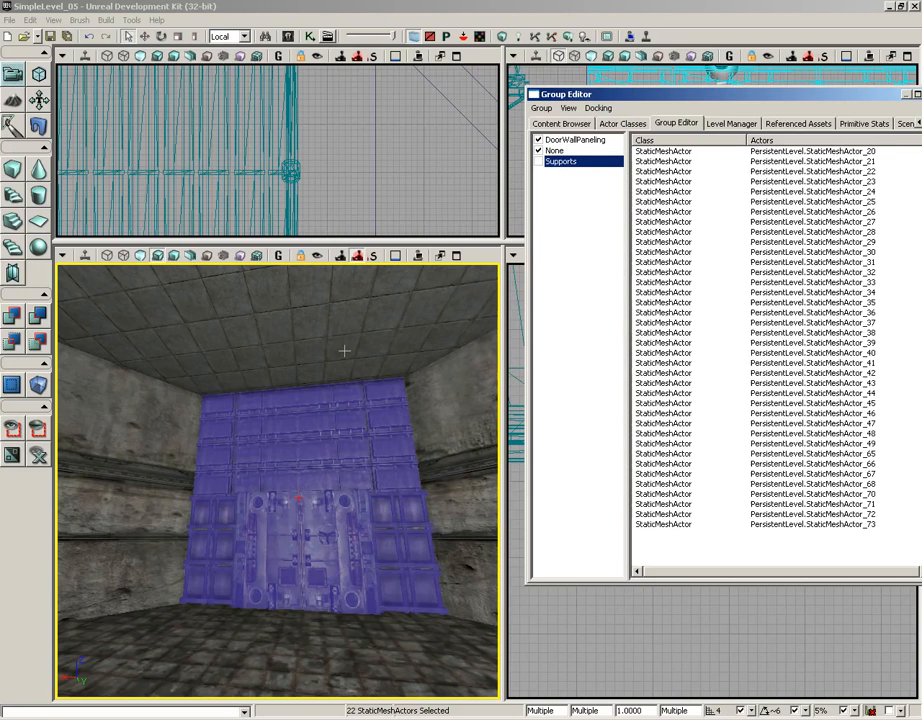
Hide the DoorWallPaneling group in the viewports
{"action": "left_click", "coordinate": [538, 140]}
{"action": "right_click_drag", "start_coordinate": [350, 462], "coordinate": [150, 422]}
{"action": "left_click_drag", "start_coordinate": [150, 422], "coordinate": [84, 422]}
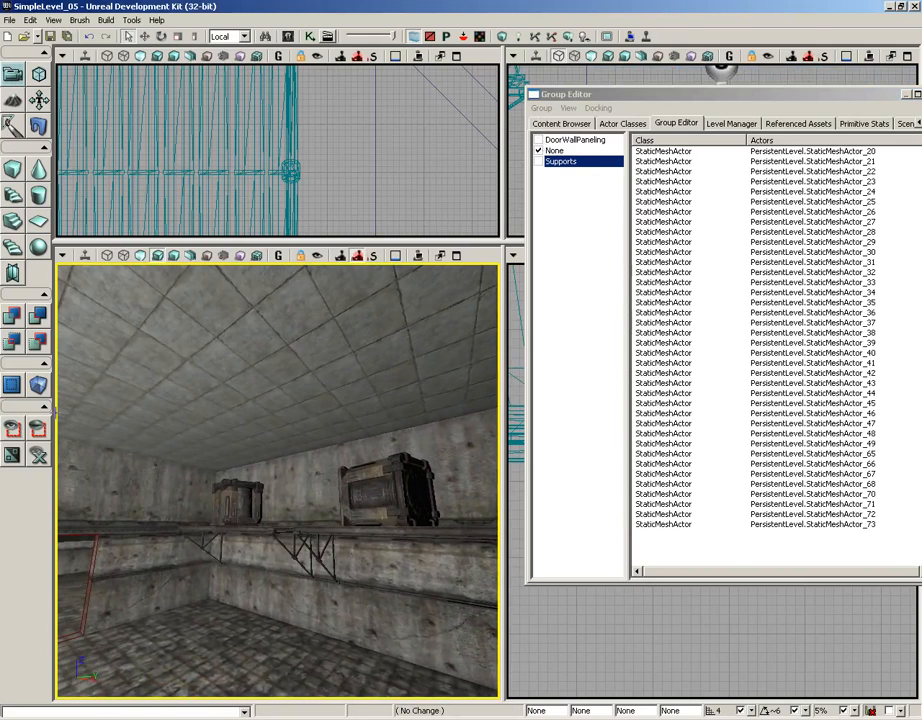
{"action": "right_click_drag", "start_coordinate": [84, 422], "coordinate": [70, 424]}
{"action": "middle_click_drag", "start_coordinate": [70, 424], "coordinate": [56, 424]}
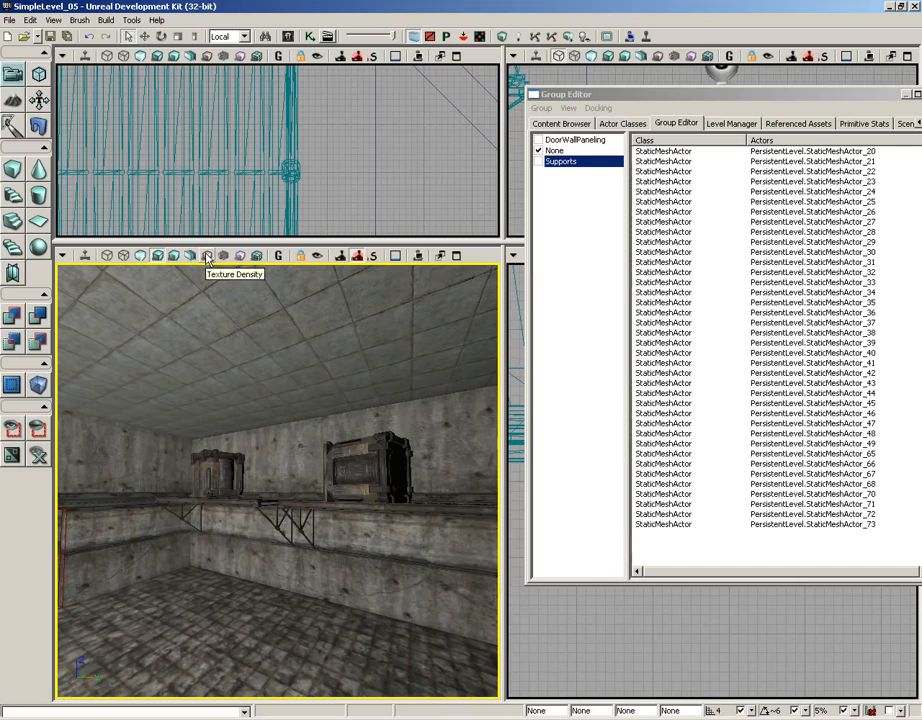
Select the first wall shelf together with its end bracket and the two crates standing on it
{"action": "left_click", "coordinate": [174, 256]}
{"action": "mouse_move", "coordinate": [185, 303]}
{"action": "left_mouse_down"}
{"action": "mouse_move", "coordinate": [56, 381]}
{"action": "mouse_move", "coordinate": [30, 385]}
{"action": "mouse_move", "coordinate": [30, 450]}
{"action": "left_mouse_up"}
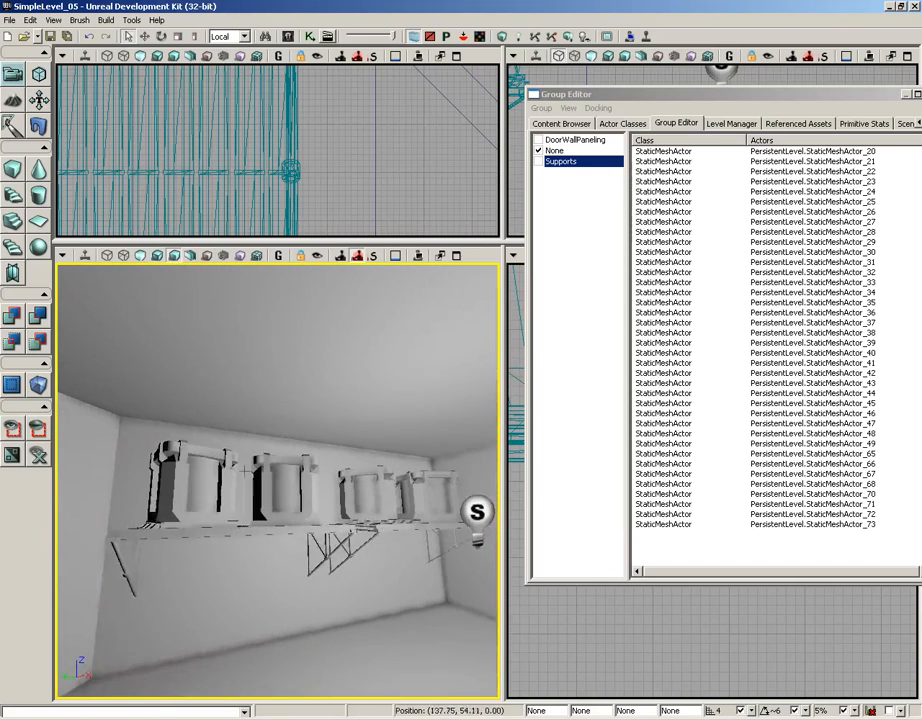
{"action": "left_click", "coordinate": [160, 528]}
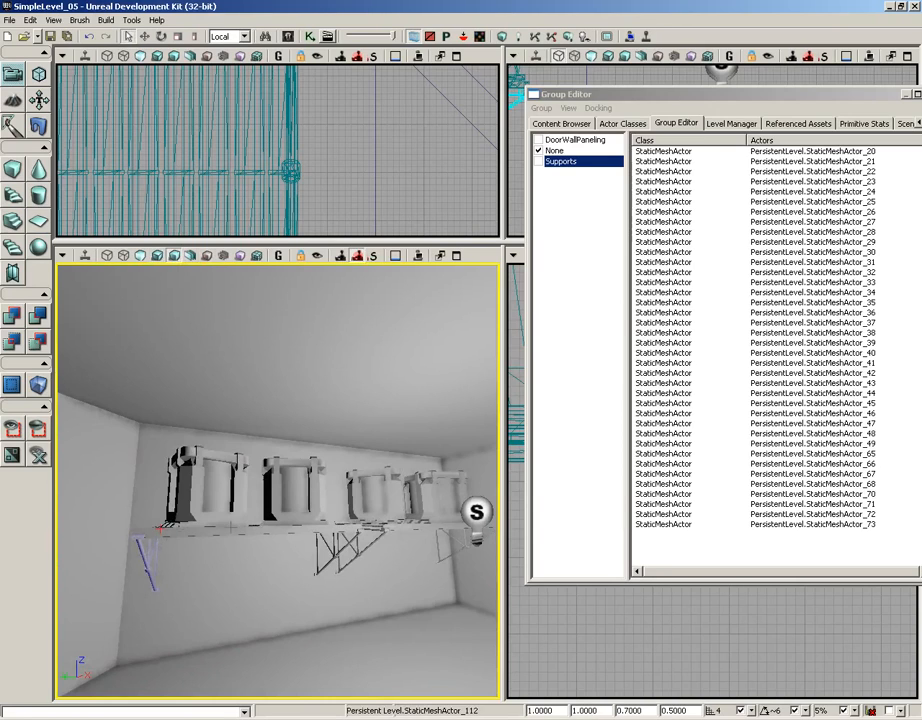
{"action": "left_click", "coordinate": [228, 534], "text": "ctrl"}
{"action": "left_click", "coordinate": [206, 501], "text": "ctrl"}
{"action": "left_click", "coordinate": [283, 499], "text": "ctrl"}
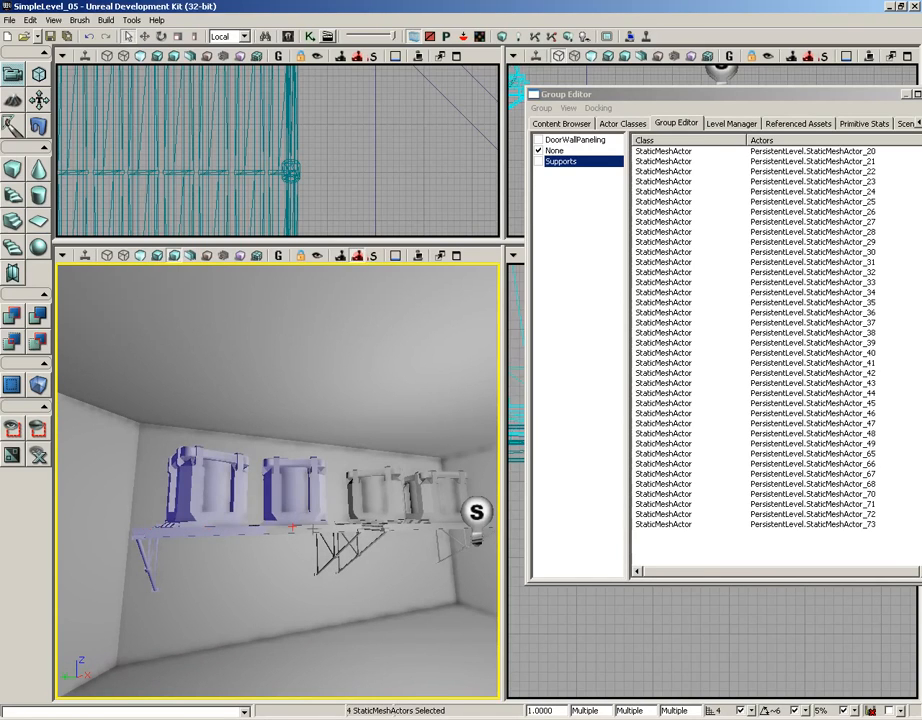
{"action": "left_click", "coordinate": [321, 529], "text": "ctrl"}
{"action": "left_click", "coordinate": [336, 556], "text": "ctrl"}
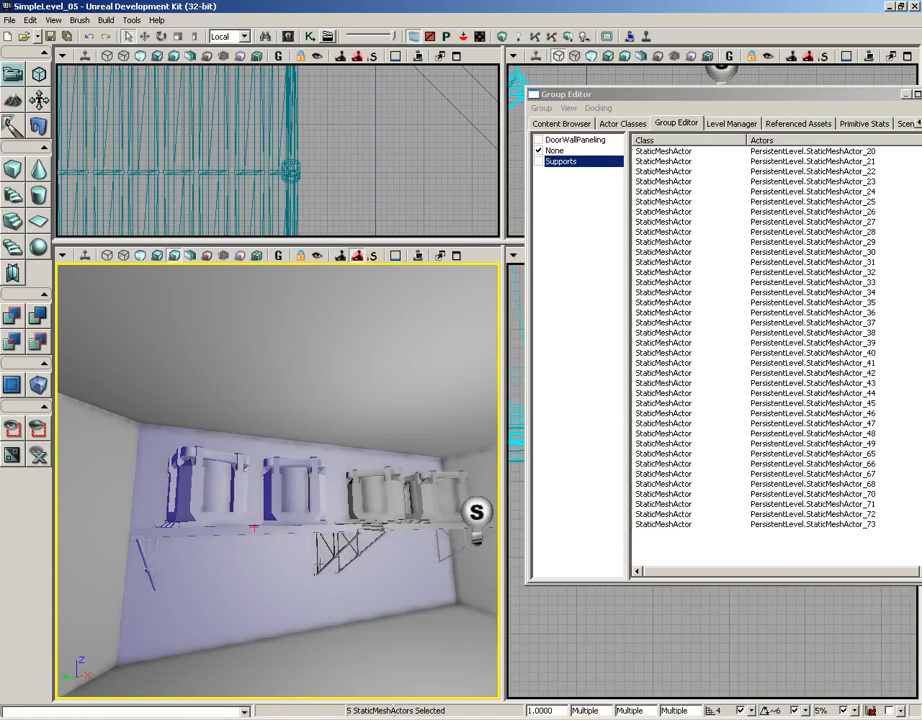
{"action": "left_click", "coordinate": [157, 256]}
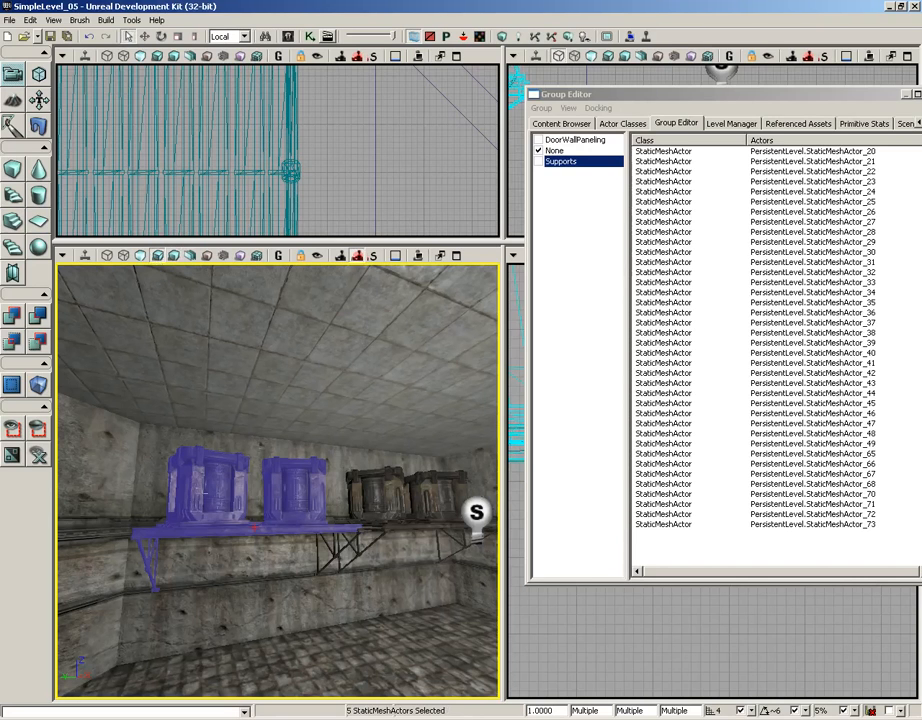
Add the two neighbouring support brackets beneath the junction of the two shelves to the selection
{"action": "left_click", "coordinate": [334, 557], "text": "ctrl"}
{"action": "left_click_drag", "start_coordinate": [320, 542], "coordinate": [304, 575]}
{"action": "left_click", "coordinate": [253, 561], "text": "ctrl"}
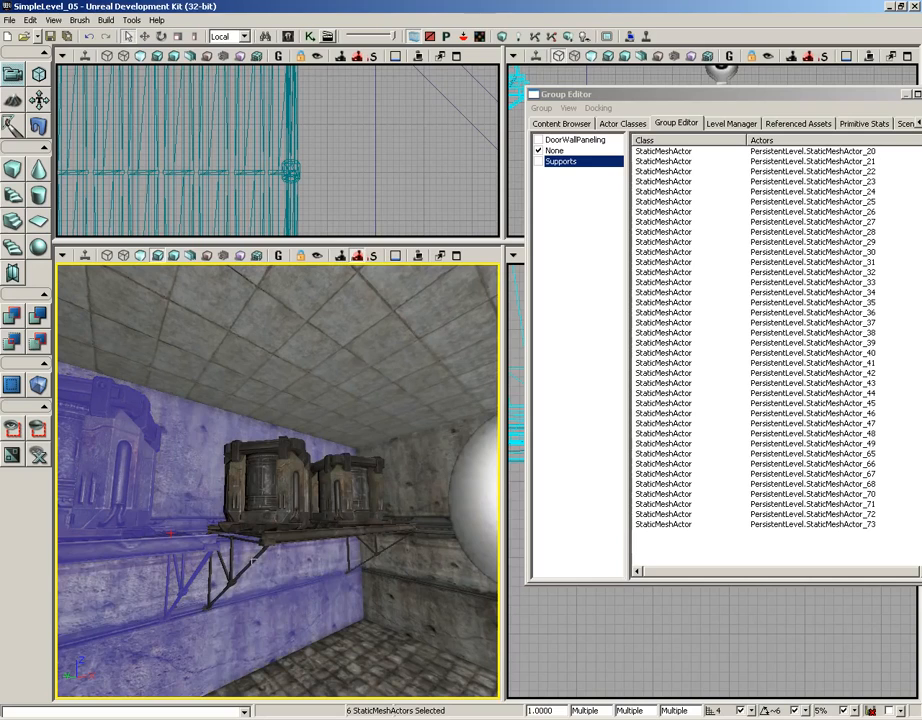
{"action": "left_click", "coordinate": [253, 558], "text": "ctrl"}
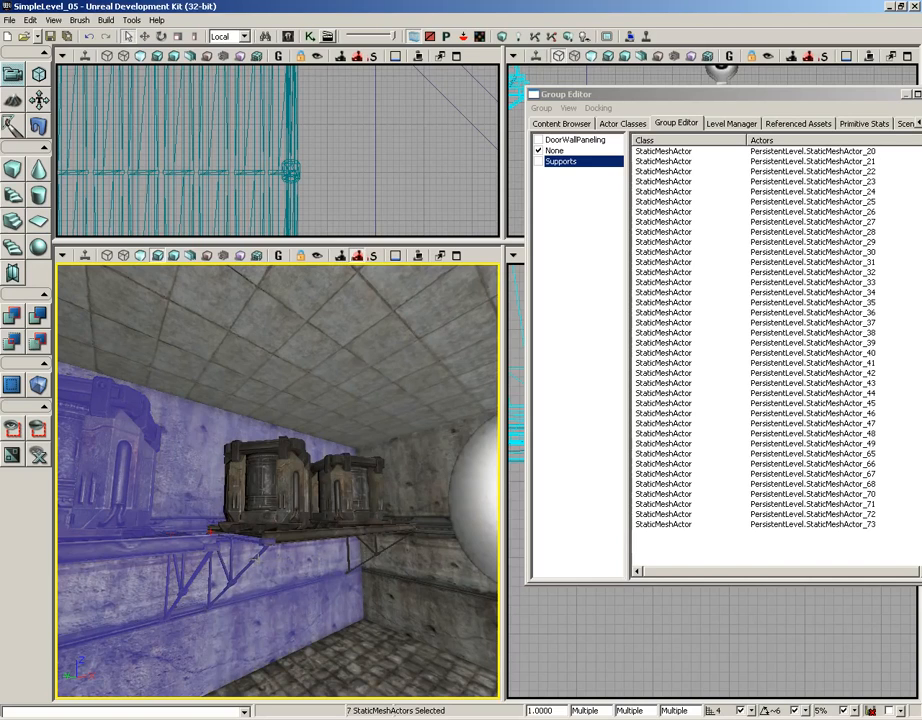
Add the second shelf, its far bracket and its two crates to the selection, leaving out the wall
{"action": "left_click", "coordinate": [375, 552], "text": "ctrl"}
{"action": "left_click", "coordinate": [352, 499], "text": "ctrl"}
{"action": "left_click", "coordinate": [281, 496], "text": "ctrl"}
{"action": "left_click", "coordinate": [304, 536], "text": "ctrl"}
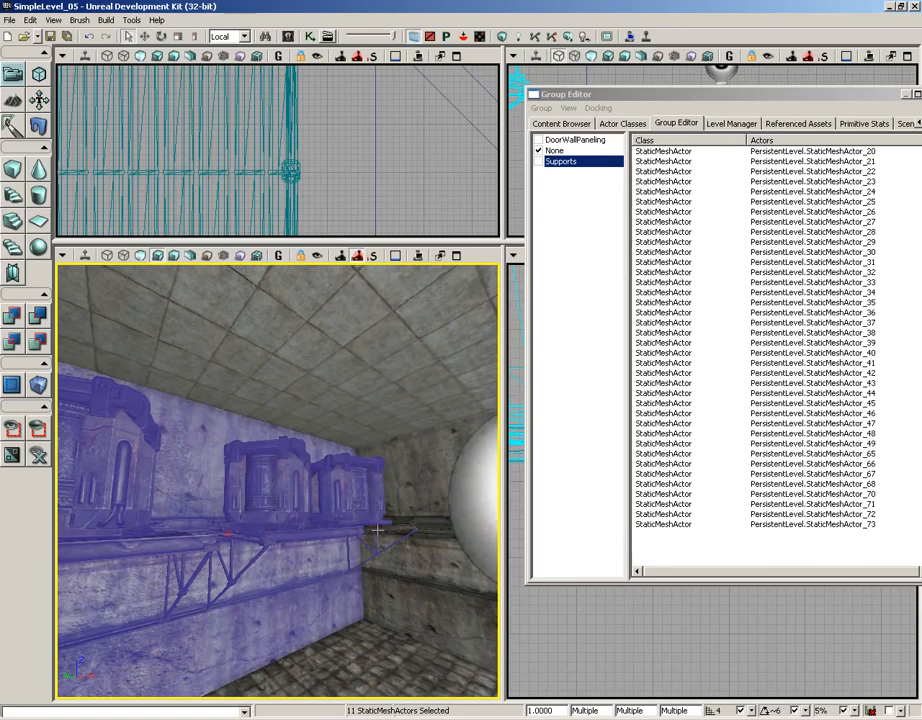
{"action": "left_click", "coordinate": [377, 530], "text": "ctrl"}
{"action": "left_click", "coordinate": [279, 587], "text": "ctrl"}
Add the crate, corner bracket and first shelf on the opposite wall to the selection
{"action": "left_click_drag", "start_coordinate": [366, 586], "coordinate": [490, 630]}
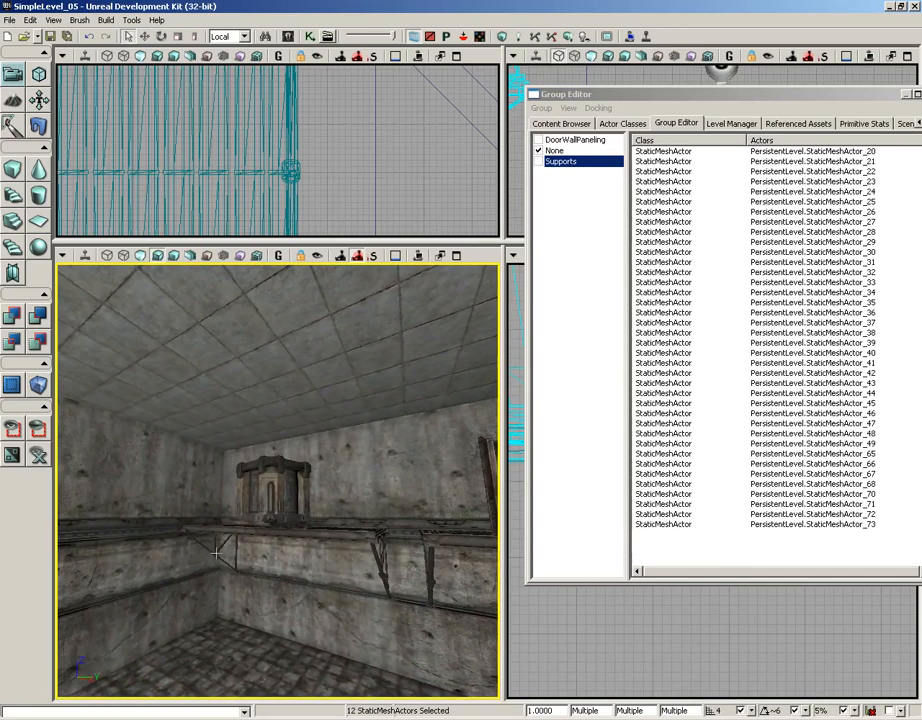
{"action": "left_click", "coordinate": [295, 518], "text": "ctrl"}
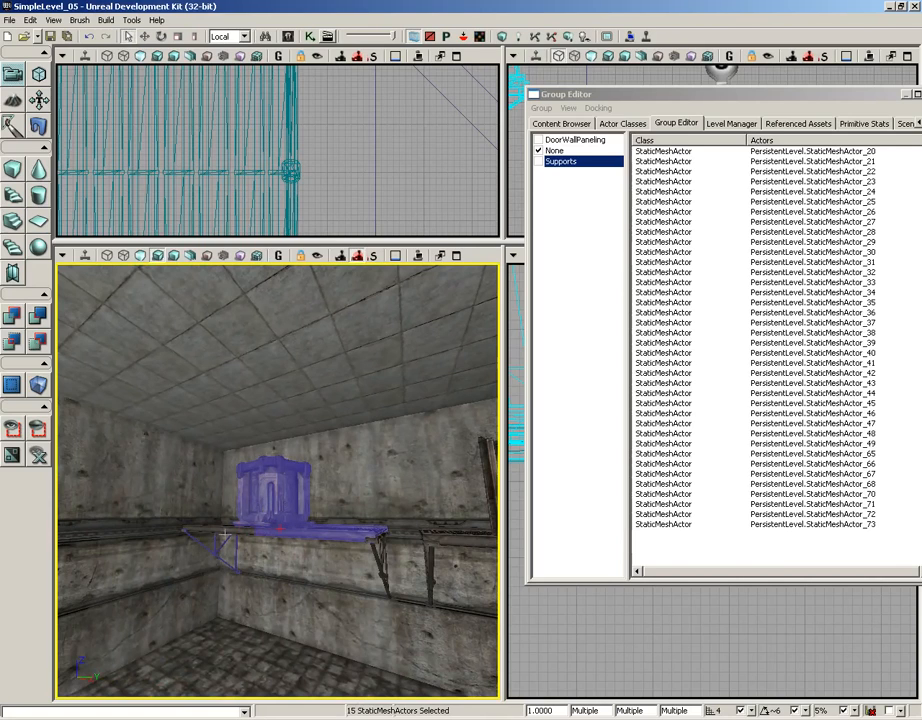
{"action": "left_click", "coordinate": [373, 530], "text": "ctrl"}
{"action": "left_click", "coordinate": [243, 528], "text": "ctrl"}
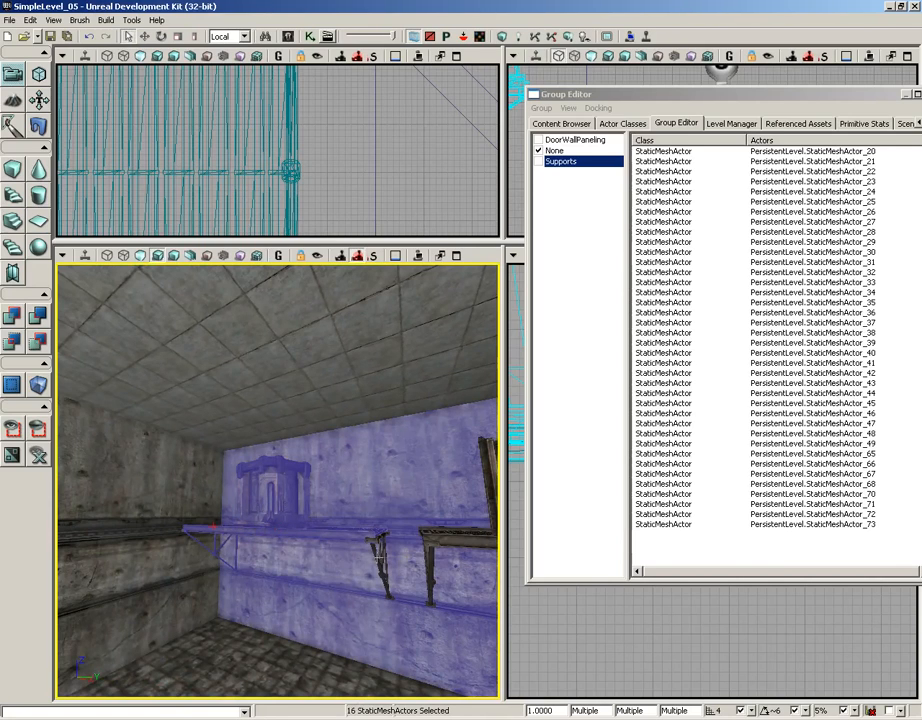
Add the opposite wall's middle brackets, the tipped crate, the remaining shelf and its corner bracket to the selection
{"action": "left_click", "coordinate": [383, 533], "text": "ctrl"}
{"action": "left_click", "coordinate": [428, 563], "text": "ctrl"}
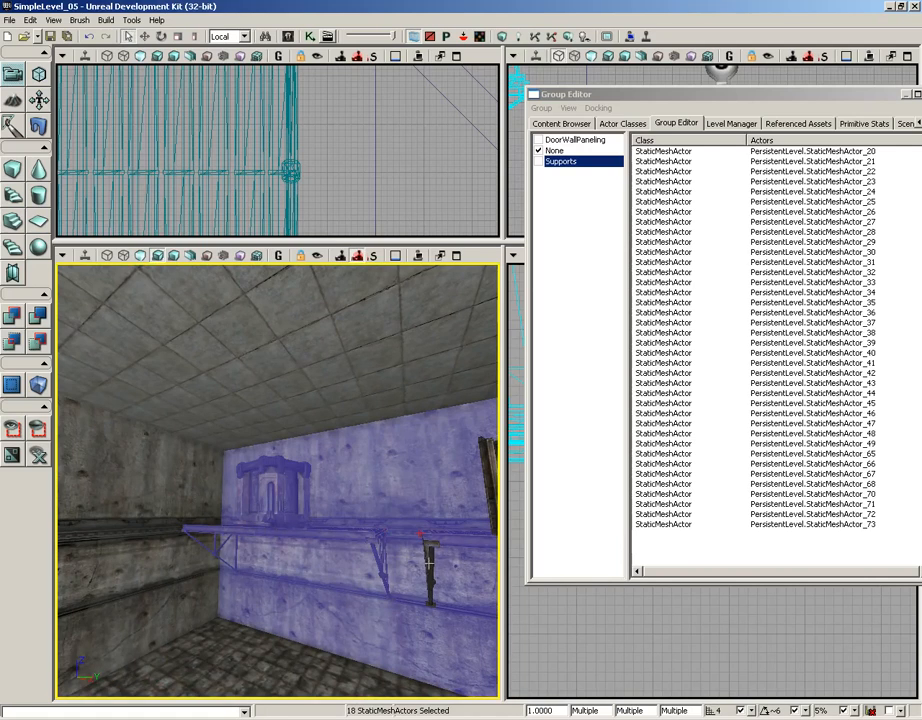
{"action": "left_click", "coordinate": [428, 563], "text": "ctrl"}
{"action": "right_click_drag", "start_coordinate": [428, 563], "coordinate": [500, 563]}
{"action": "left_click", "coordinate": [310, 504], "text": "ctrl"}
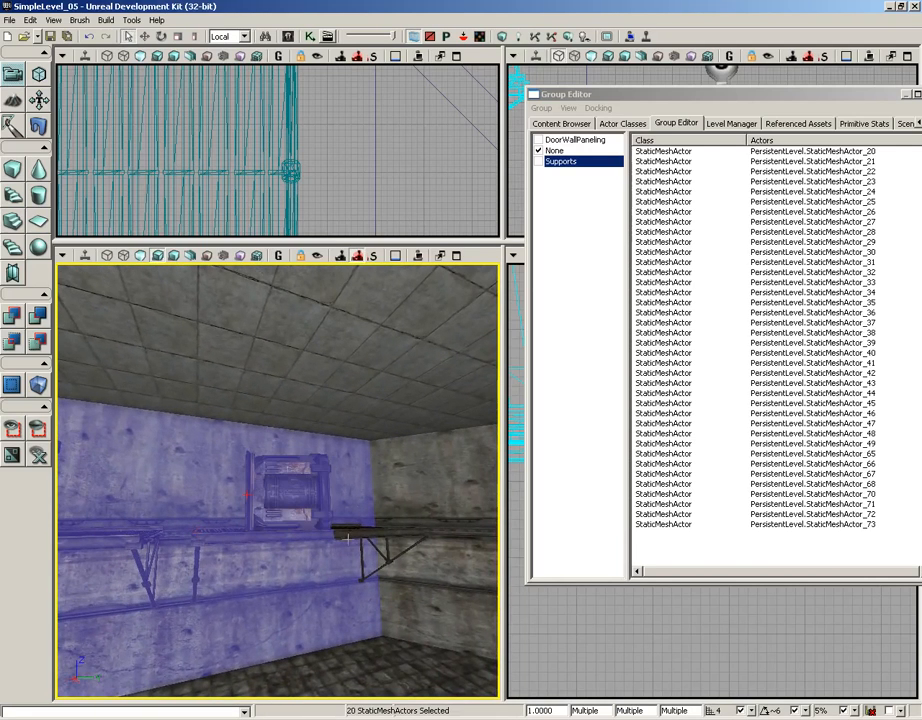
{"action": "left_click", "coordinate": [370, 536], "text": "ctrl"}
{"action": "left_click", "coordinate": [386, 558], "text": "ctrl"}
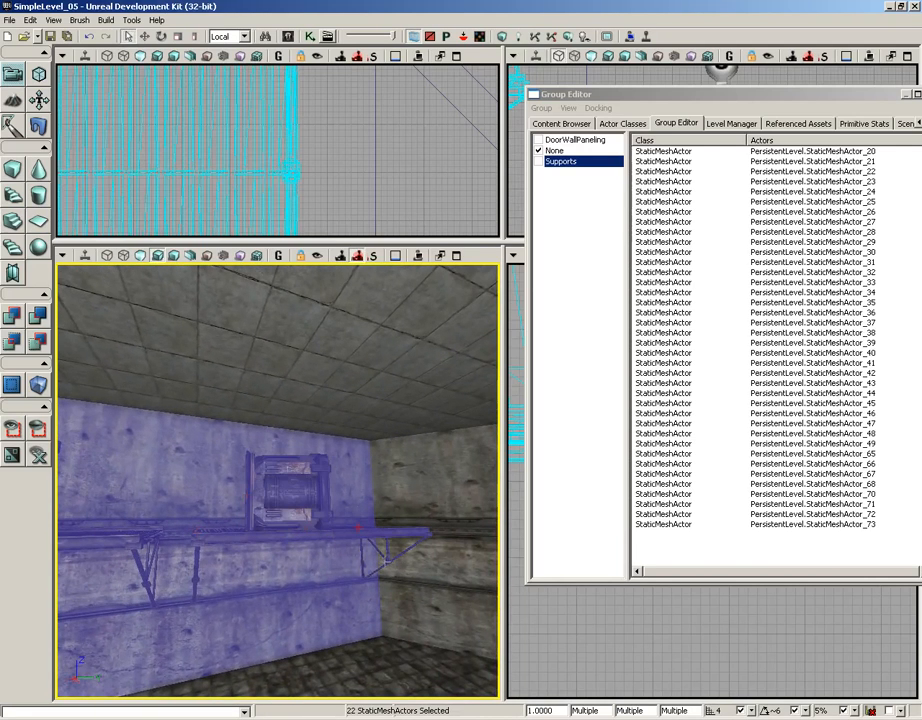
Undo the deselection of the shelf meshes and remove the wall from the selection
{"action": "key", "text": "Escape"}
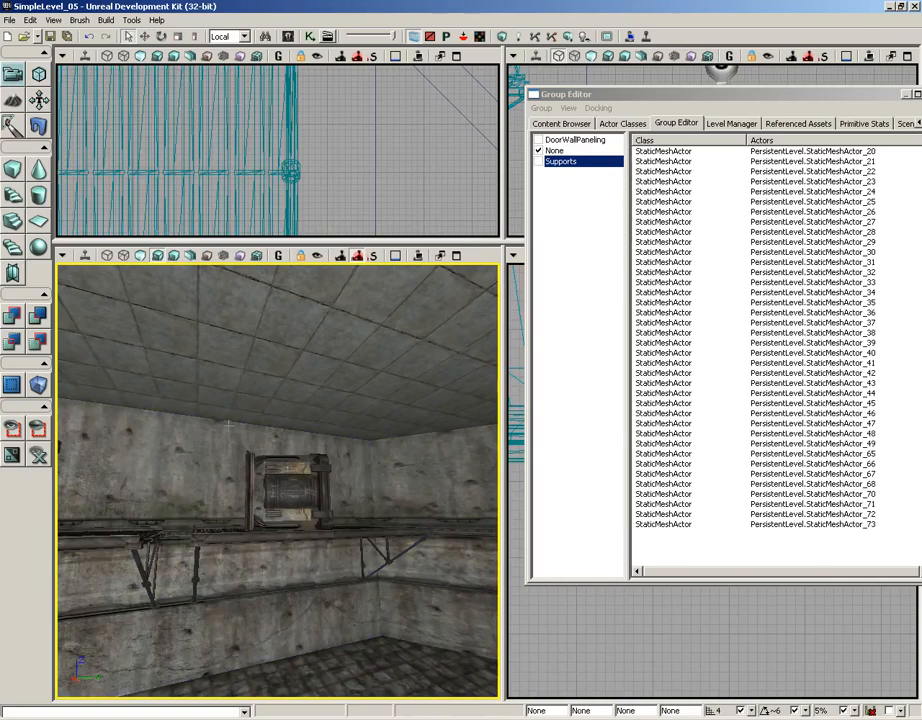
{"action": "key", "text": "ctrl+z"}
{"action": "left_click", "coordinate": [288, 566], "text": "ctrl"}
Create a new group named Shelves from the selected shelves, brackets and crates
{"action": "left_click_drag", "start_coordinate": [260, 509], "coordinate": [240, 445]}
{"action": "left_click_drag", "start_coordinate": [211, 383], "coordinate": [436, 244]}
{"action": "left_click", "coordinate": [541, 107]}
{"action": "left_click", "coordinate": [547, 123]}
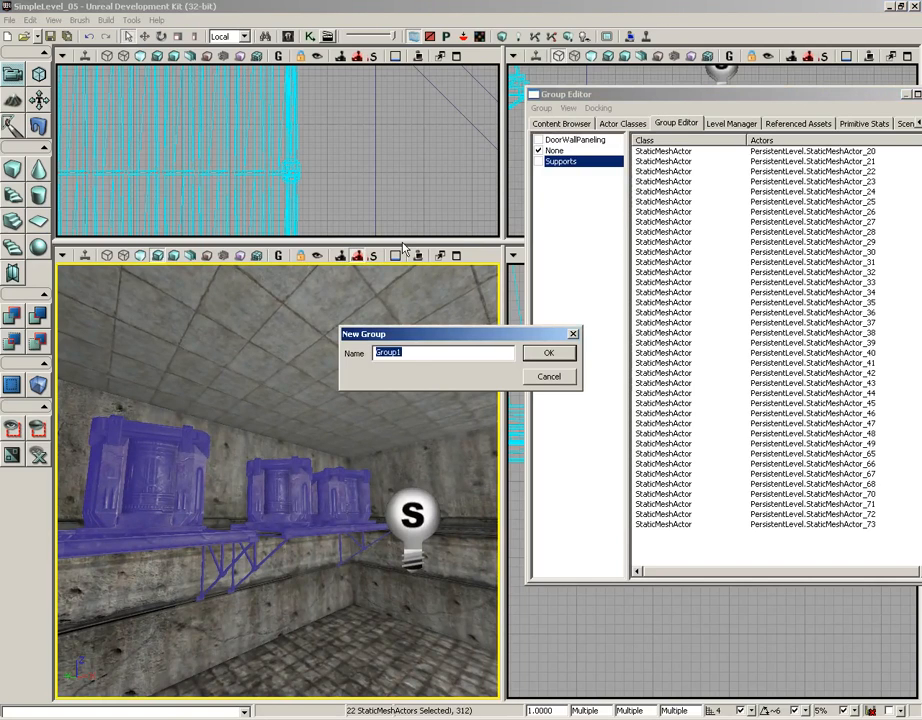
{"action": "type", "text": "Shelves"}
{"action": "key", "text": "Return"}
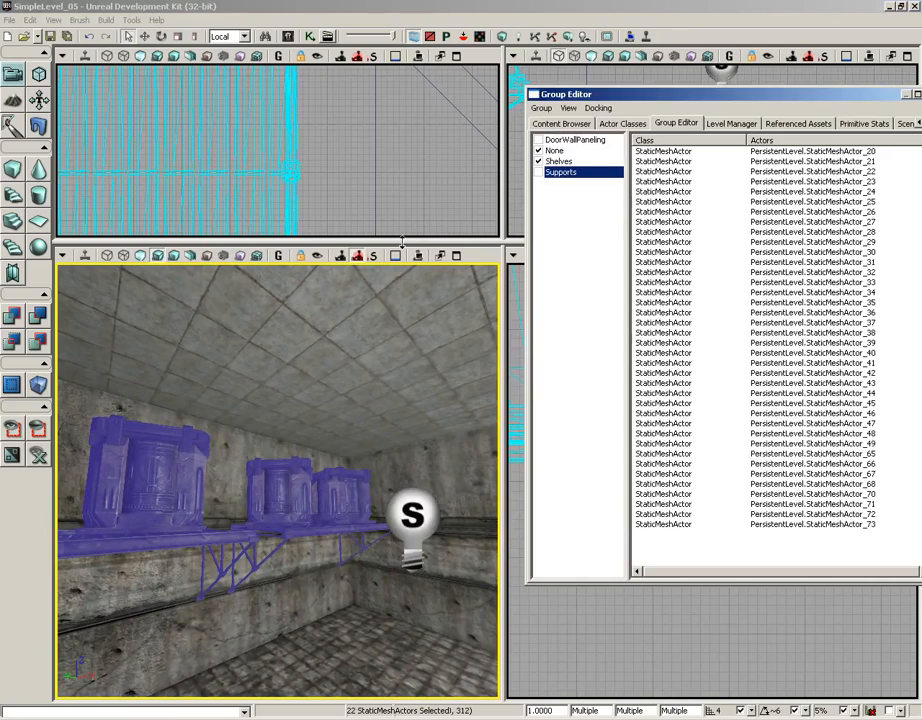
Hide the Shelves group and inspect the room without the grouped meshes
{"action": "left_click", "coordinate": [538, 161]}
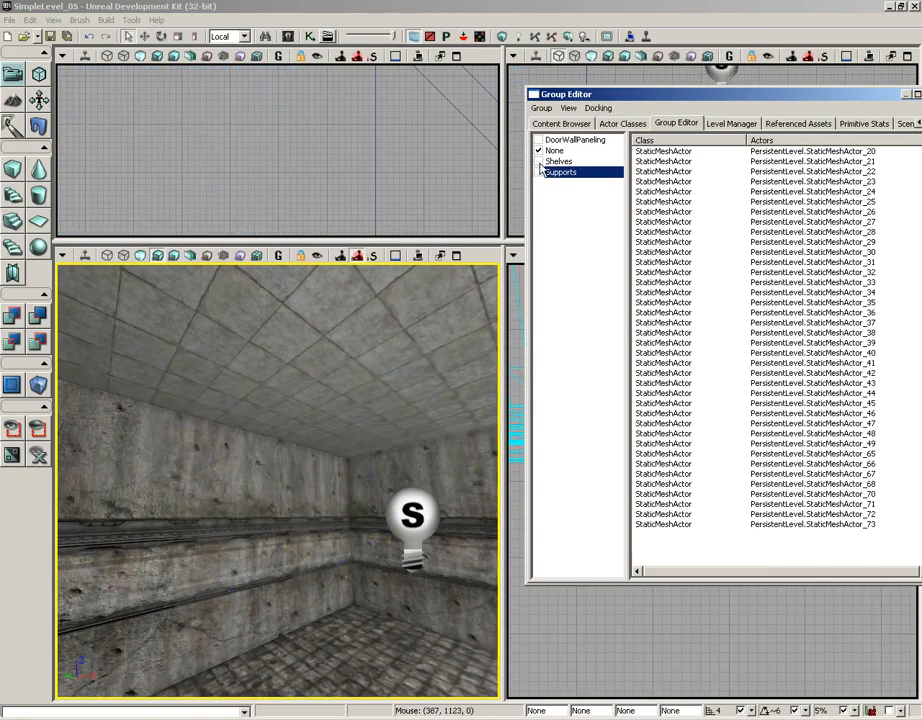
{"action": "left_click_drag", "start_coordinate": [325, 524], "coordinate": [55, 318]}
{"action": "middle_click_drag", "start_coordinate": [55, 318], "coordinate": [55, 385]}
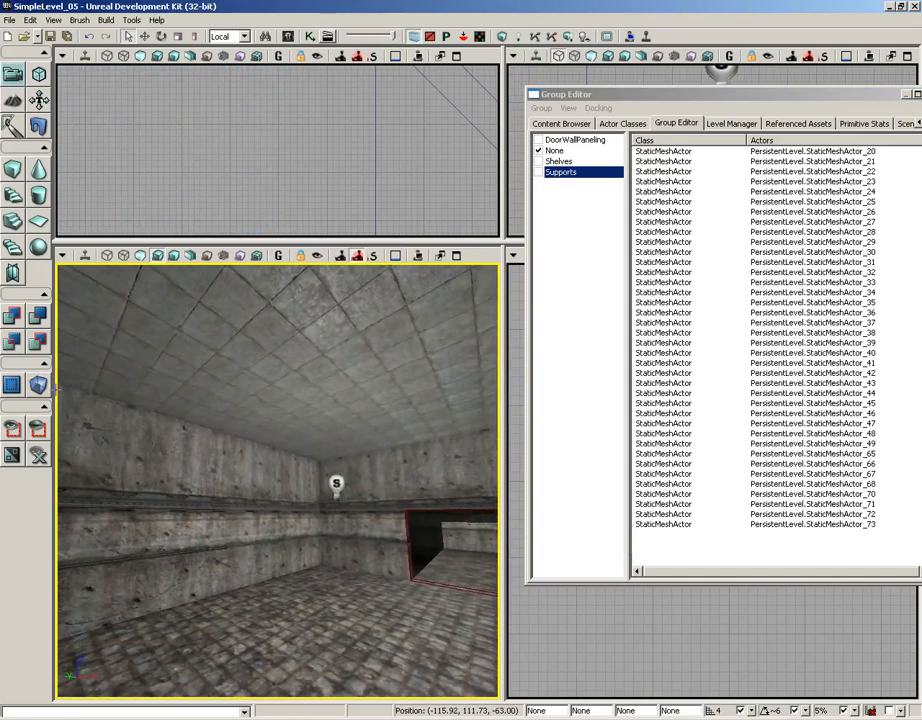
{"action": "right_click_drag", "start_coordinate": [55, 385], "coordinate": [126, 367]}
{"action": "left_click_drag", "start_coordinate": [126, 367], "coordinate": [126, 327]}
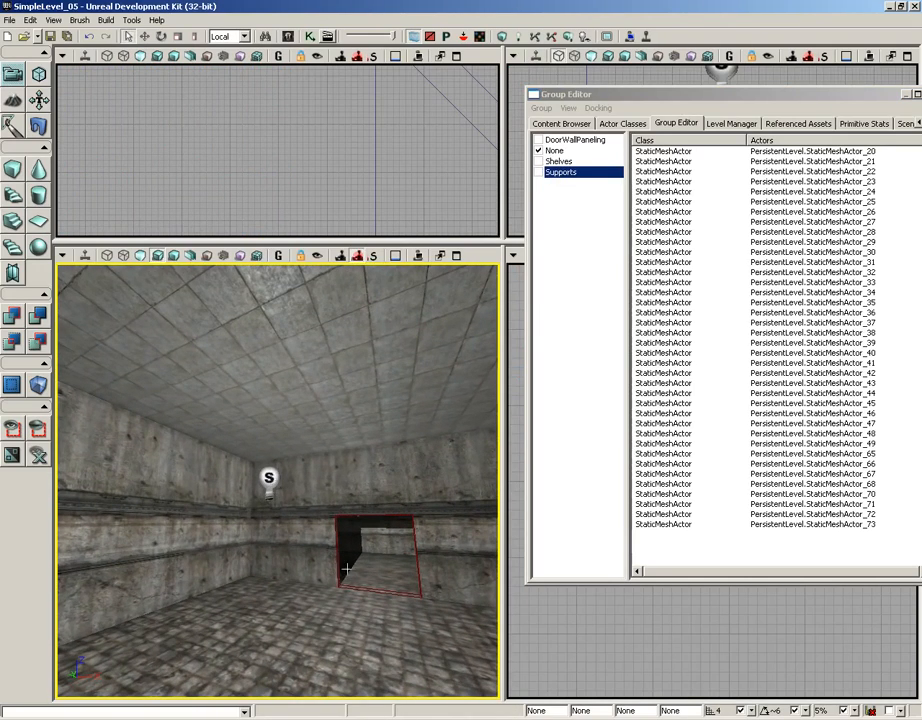
{"action": "left_click_drag", "start_coordinate": [347, 569], "coordinate": [367, 564]}
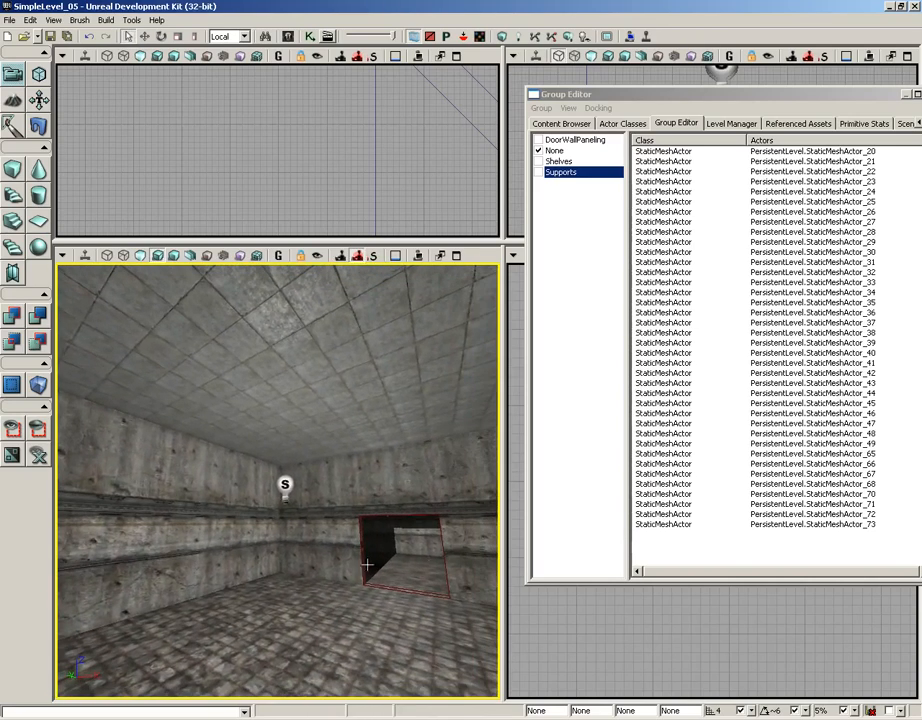
Make the Shelves, Supports and DoorWallPaneling groups visible again
{"action": "left_click", "coordinate": [538, 161]}
{"action": "left_click", "coordinate": [538, 172]}
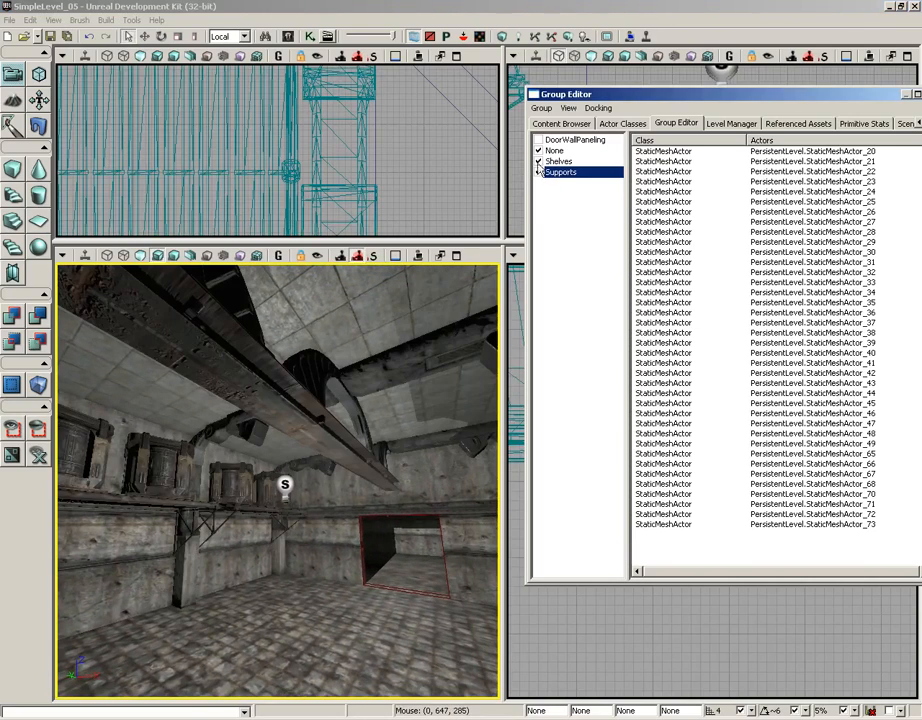
{"action": "left_click", "coordinate": [538, 140]}
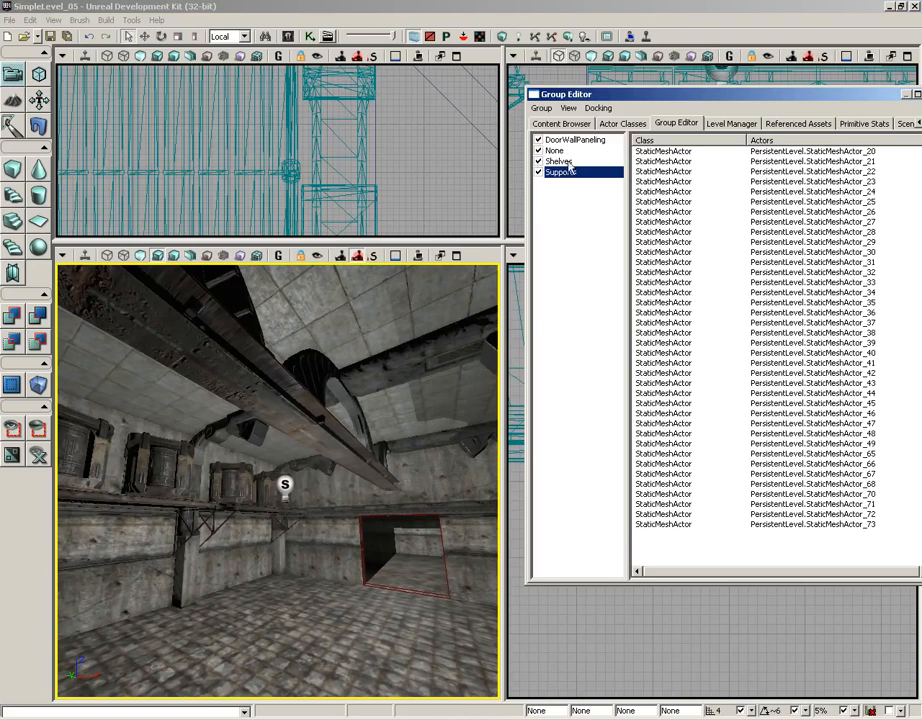
Select all actors belonging to the DoorWallPaneling group
{"action": "left_click", "coordinate": [569, 141]}
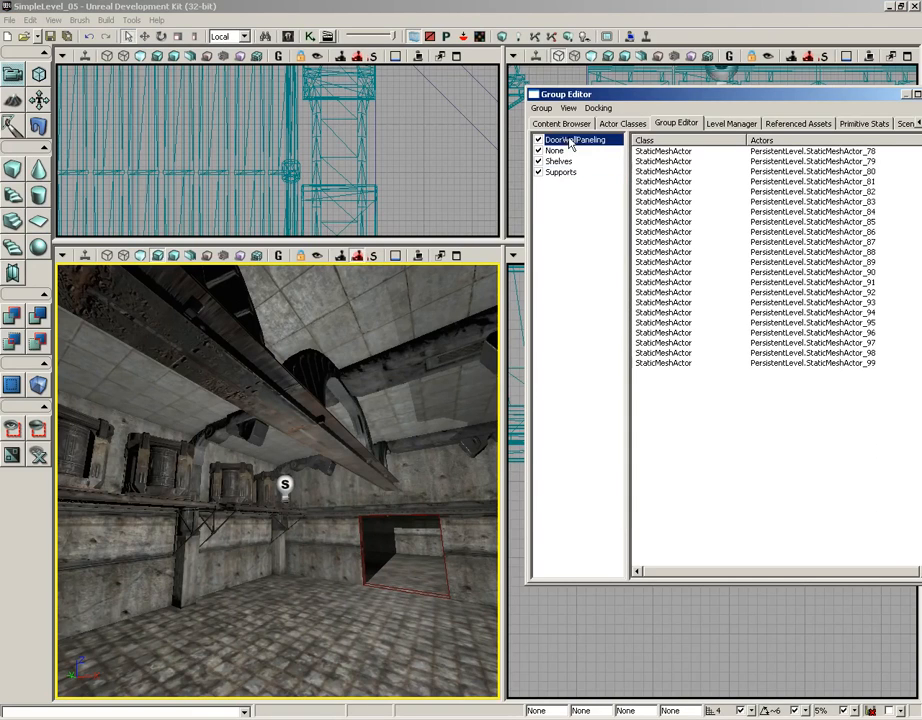
{"action": "left_click_drag", "start_coordinate": [322, 366], "coordinate": [130, 280]}
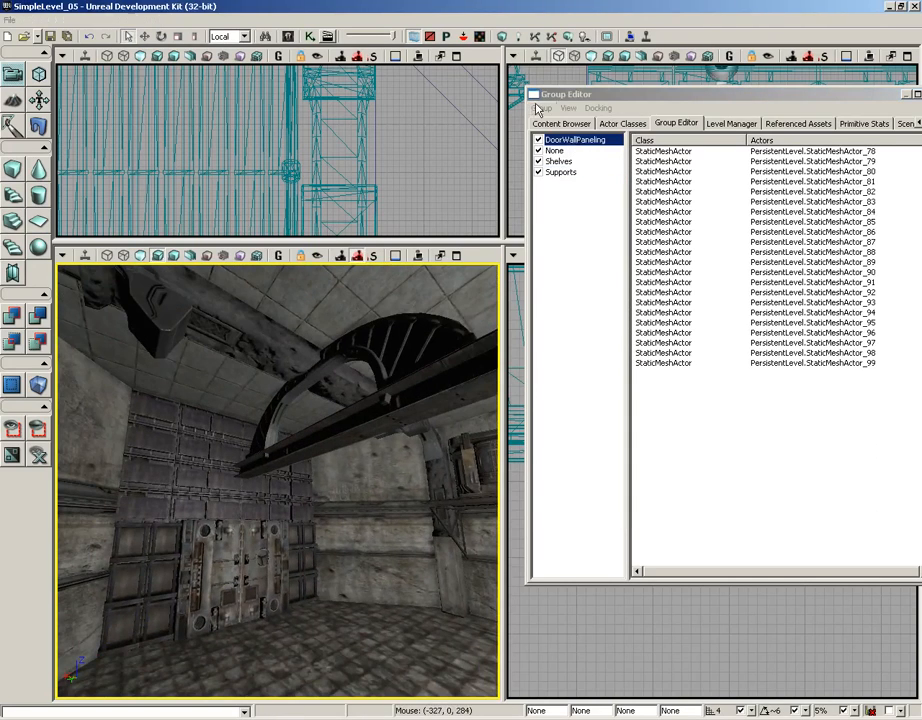
{"action": "left_click", "coordinate": [541, 107]}
{"action": "left_click", "coordinate": [545, 311]}
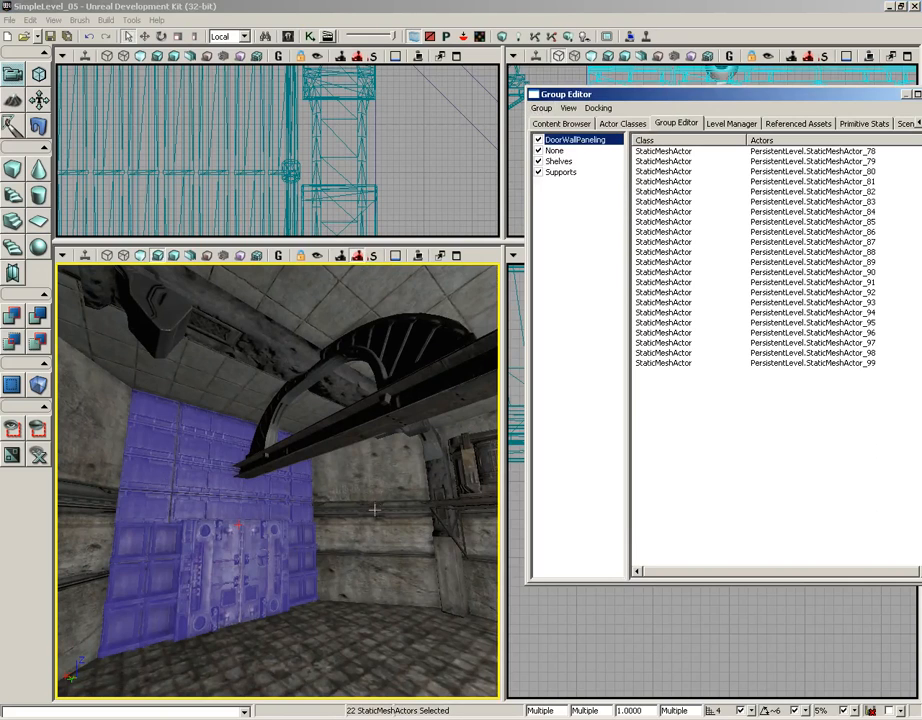
Clear the selection of the door and wall panel meshes
{"action": "left_click_drag", "start_coordinate": [319, 621], "coordinate": [402, 617]}
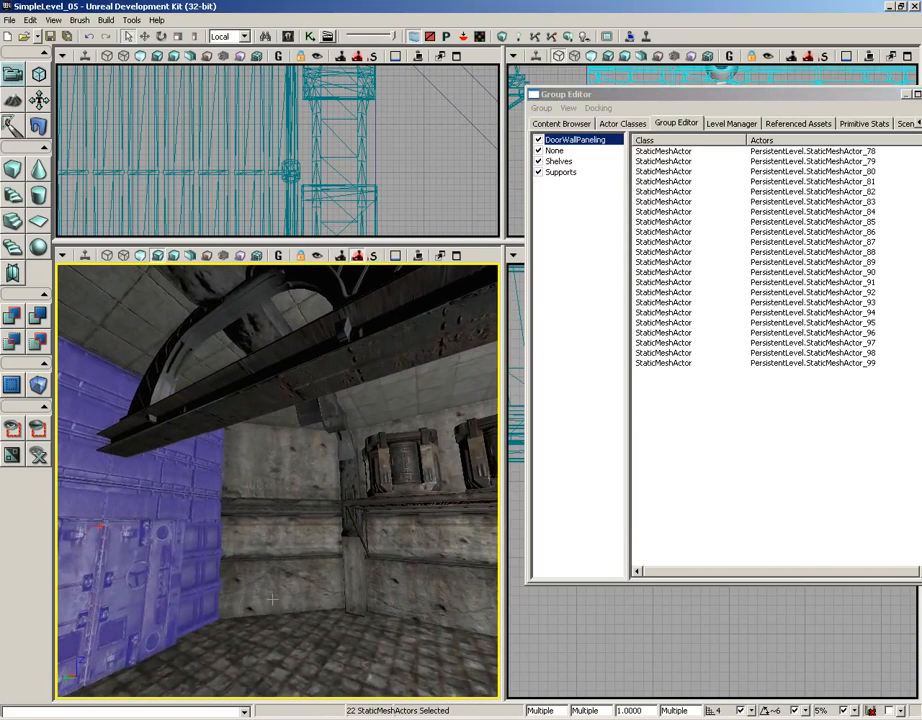
{"action": "left_click", "coordinate": [274, 604]}
{"action": "key", "text": "Escape"}
{"action": "right_click_drag", "start_coordinate": [275, 635], "coordinate": [498, 609]}
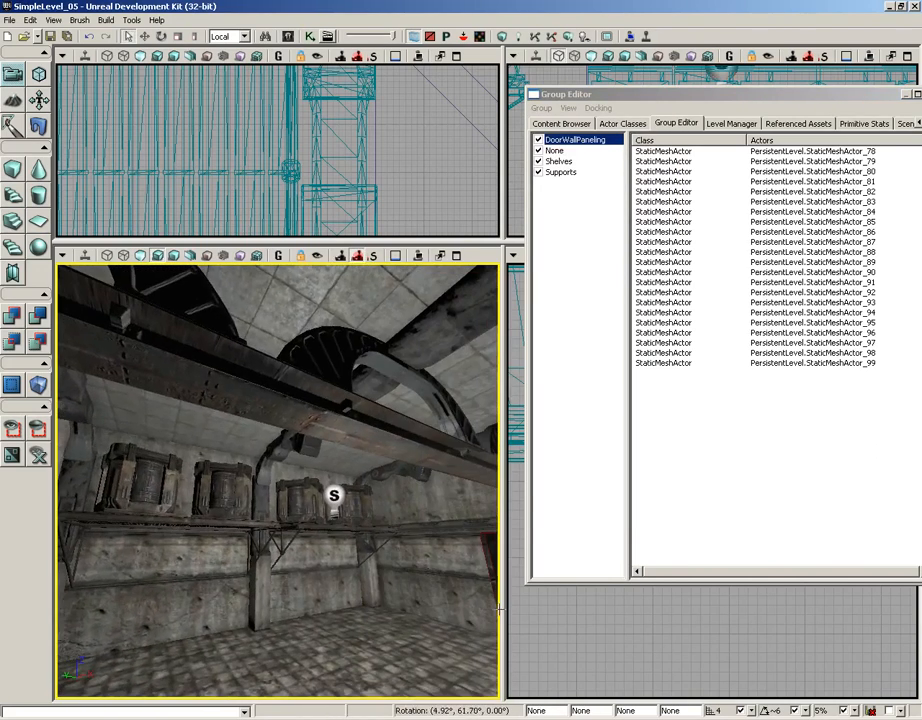